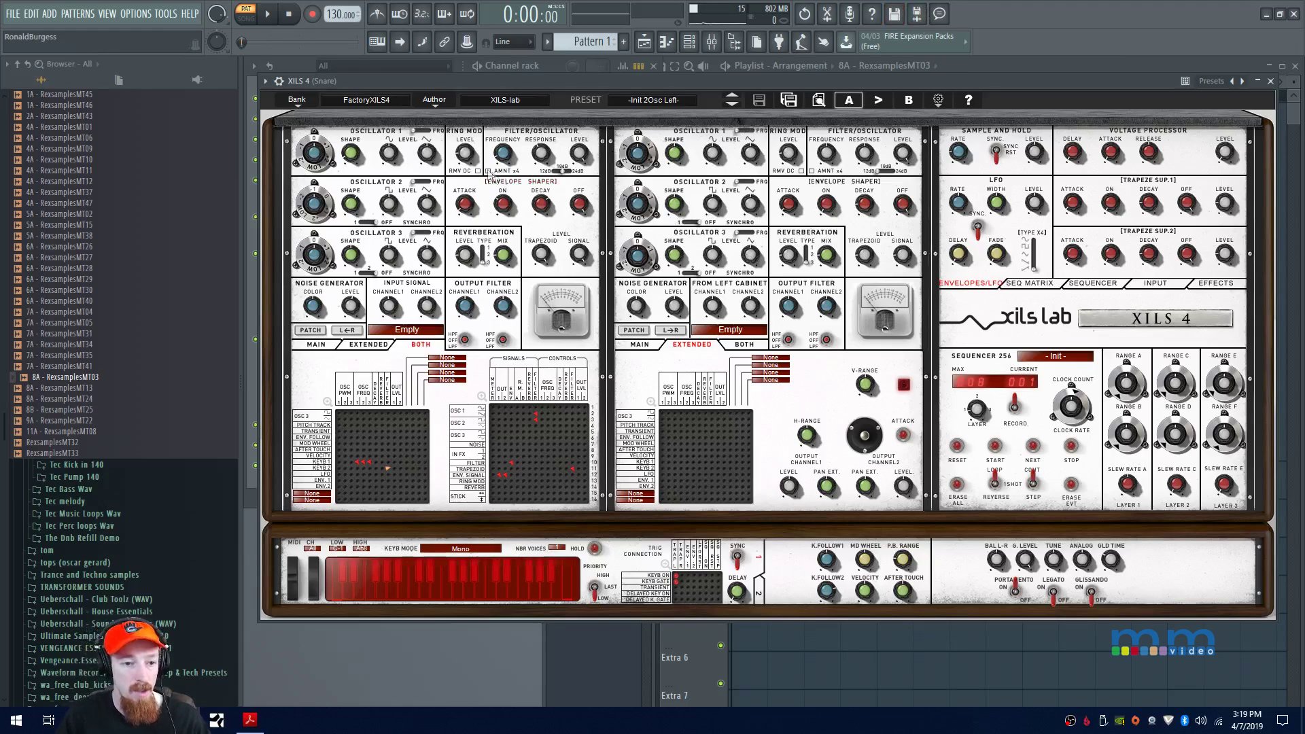
Look through the right cabinet's sequencer matrix, sequencer, input and effects pages, ending on the envelopes/LFO page.
drag(569, 82, 566, 75)
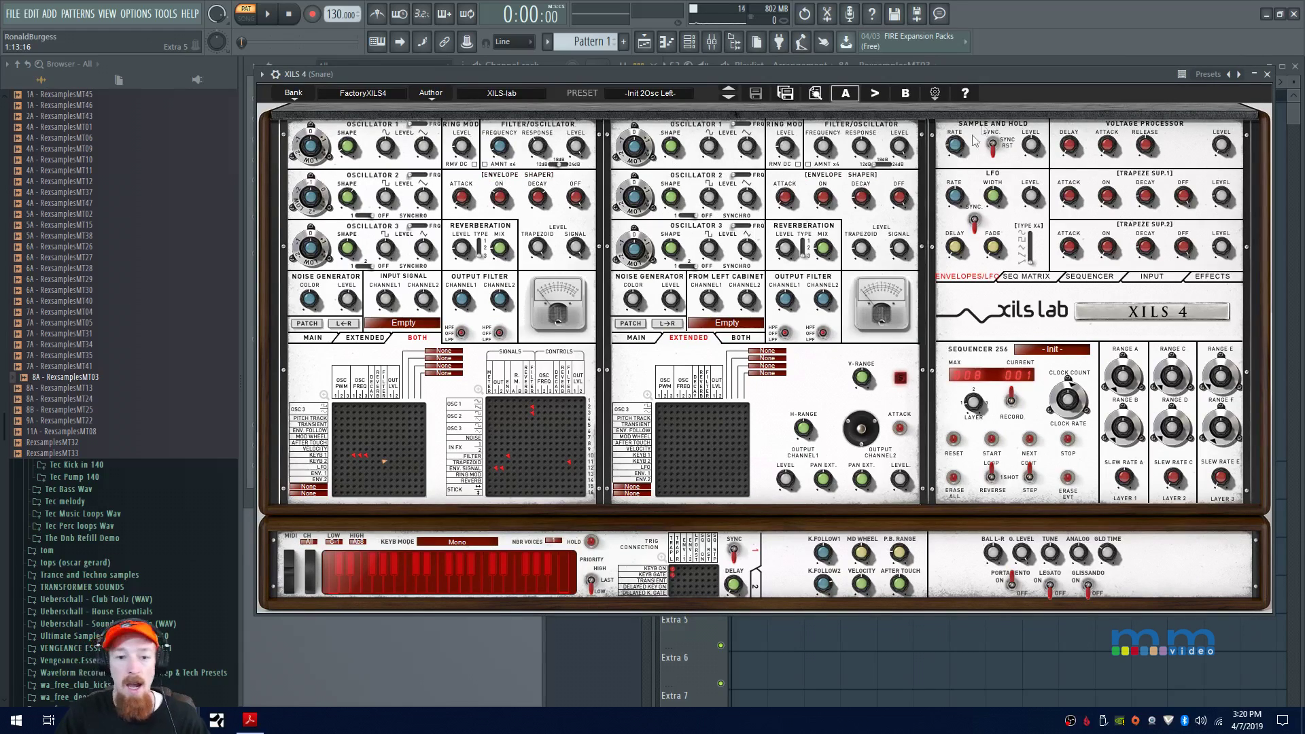
click(1026, 278)
click(1084, 279)
click(1146, 280)
click(1214, 279)
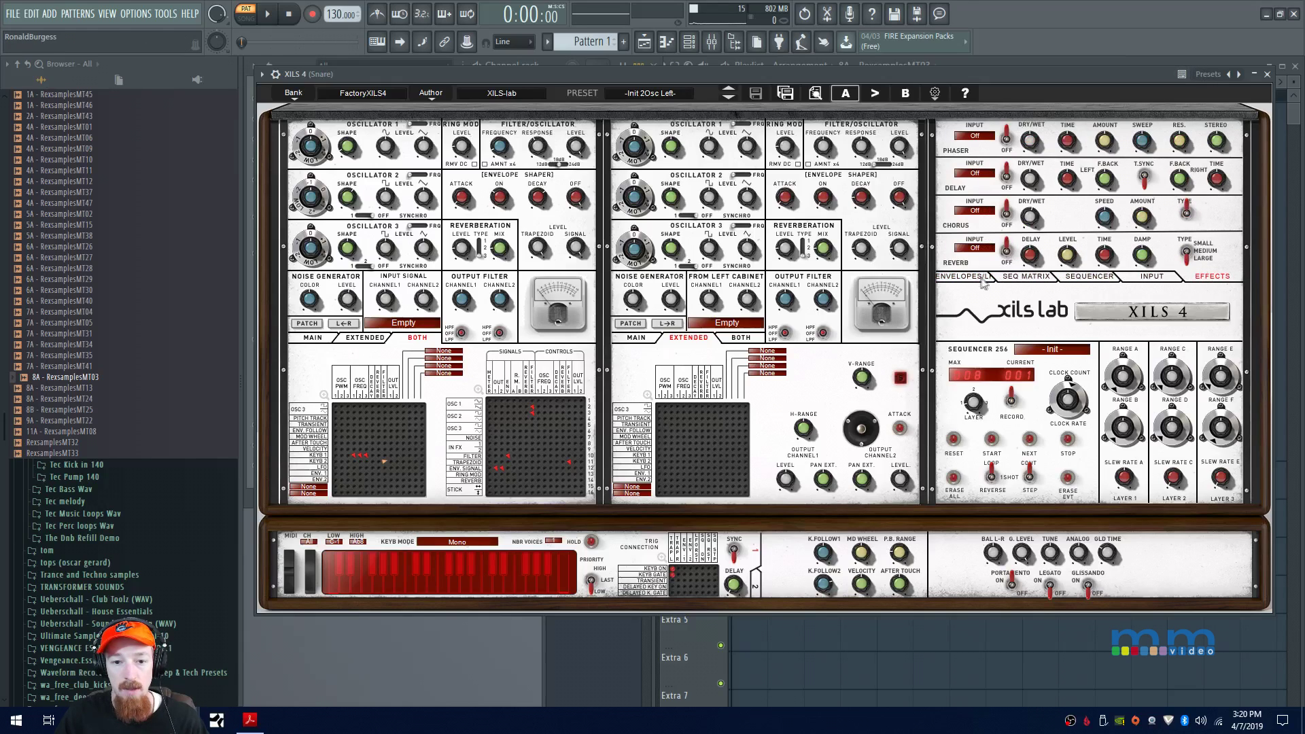
click(969, 279)
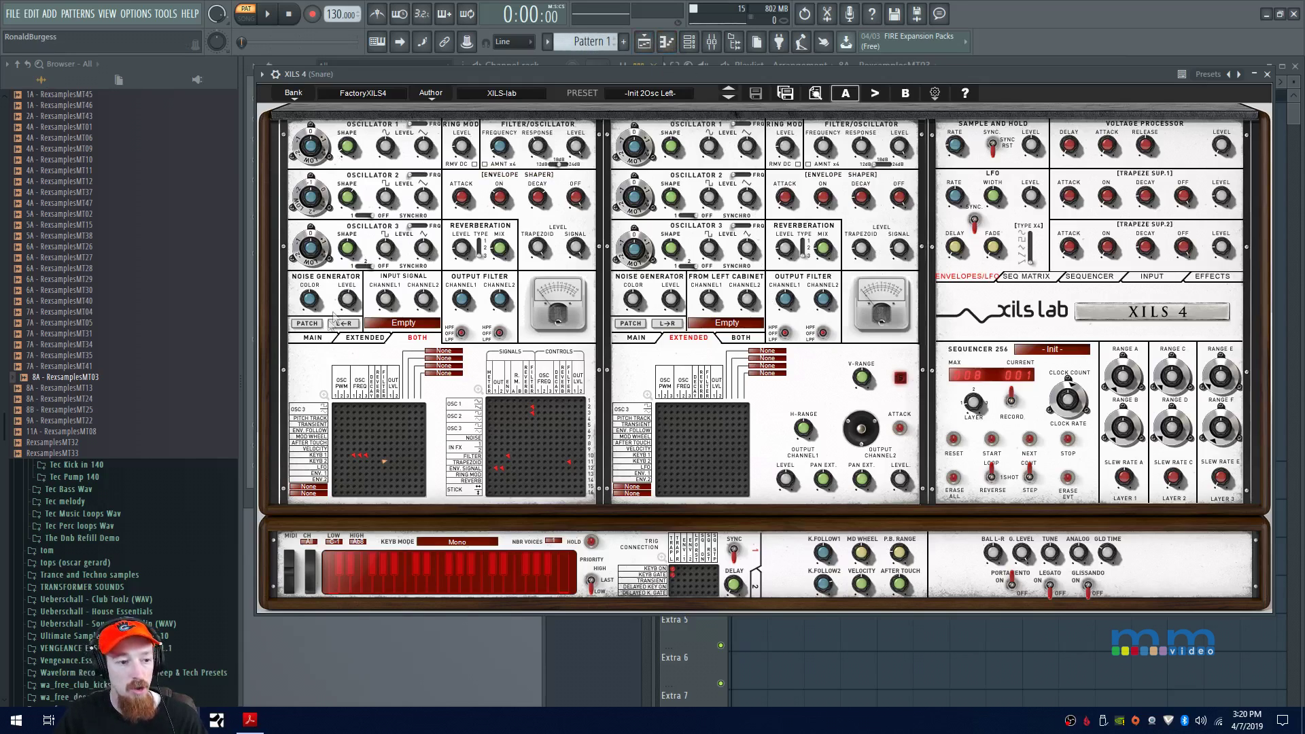
Inspect the left cabinet's extended matrix in enlarged view, closing it when done.
click(325, 394)
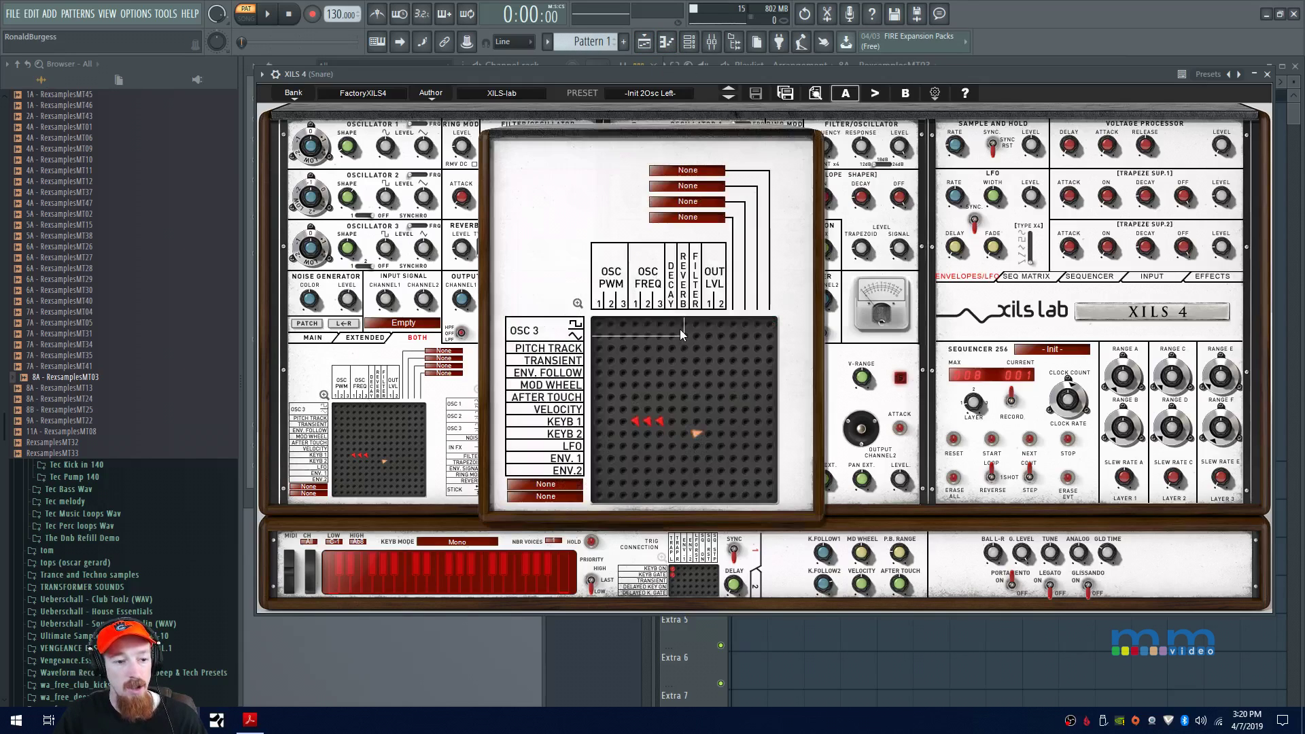
click(379, 362)
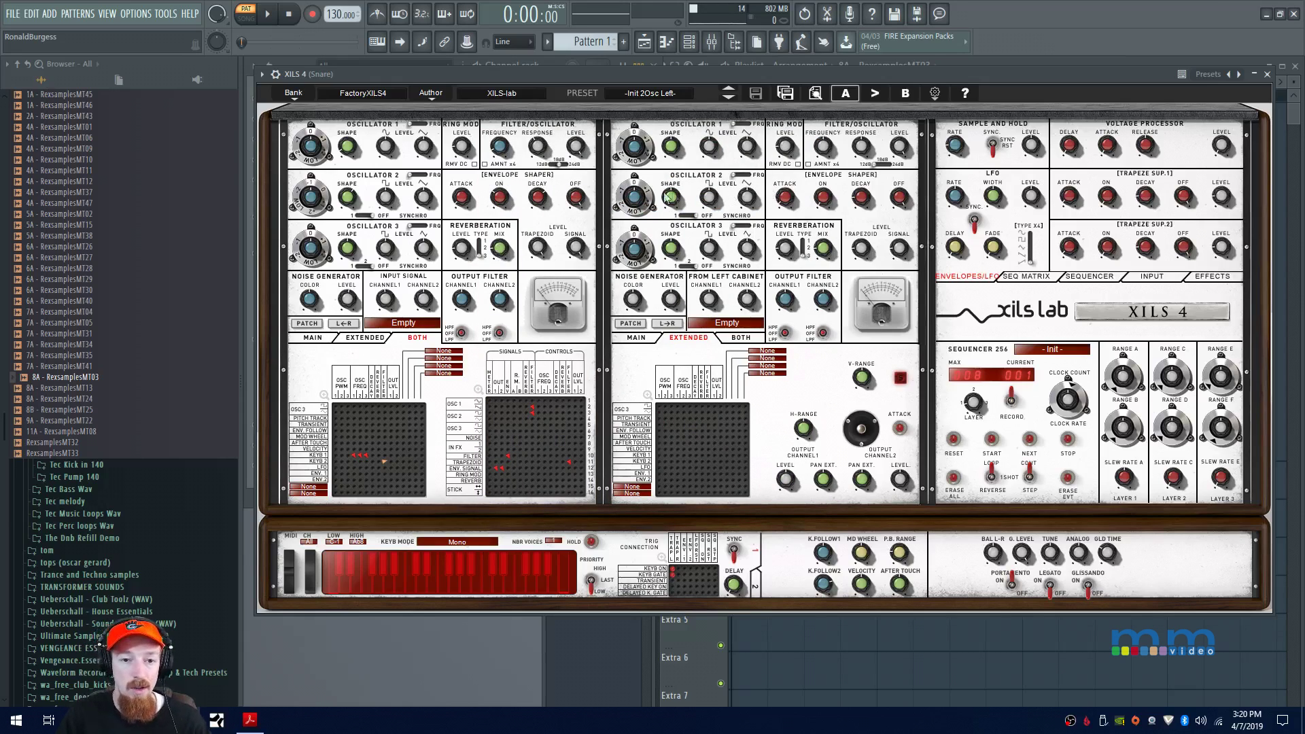
drag(828, 80, 833, 71)
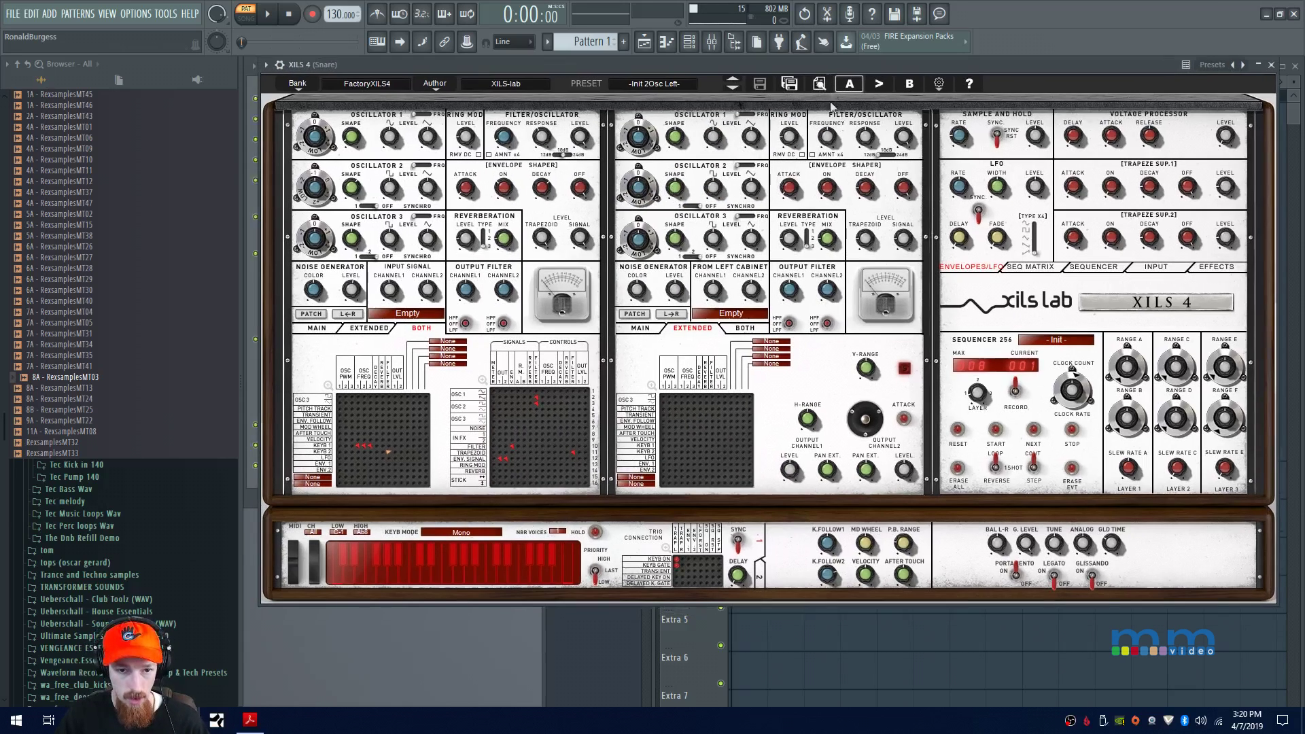
Set the synth's display to GUI : reduced and reopen the XILS 4 channel's plugin window from the channel rack.
click(940, 83)
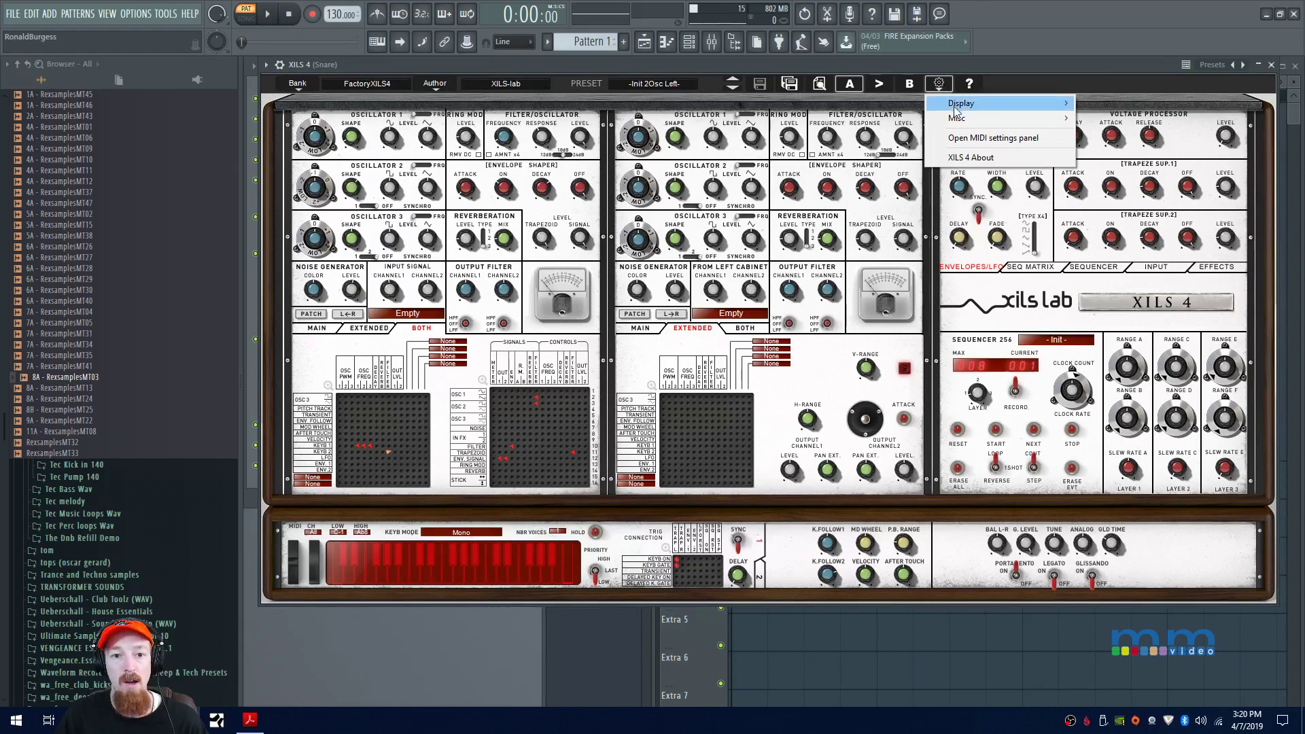
mouse_move(958, 107)
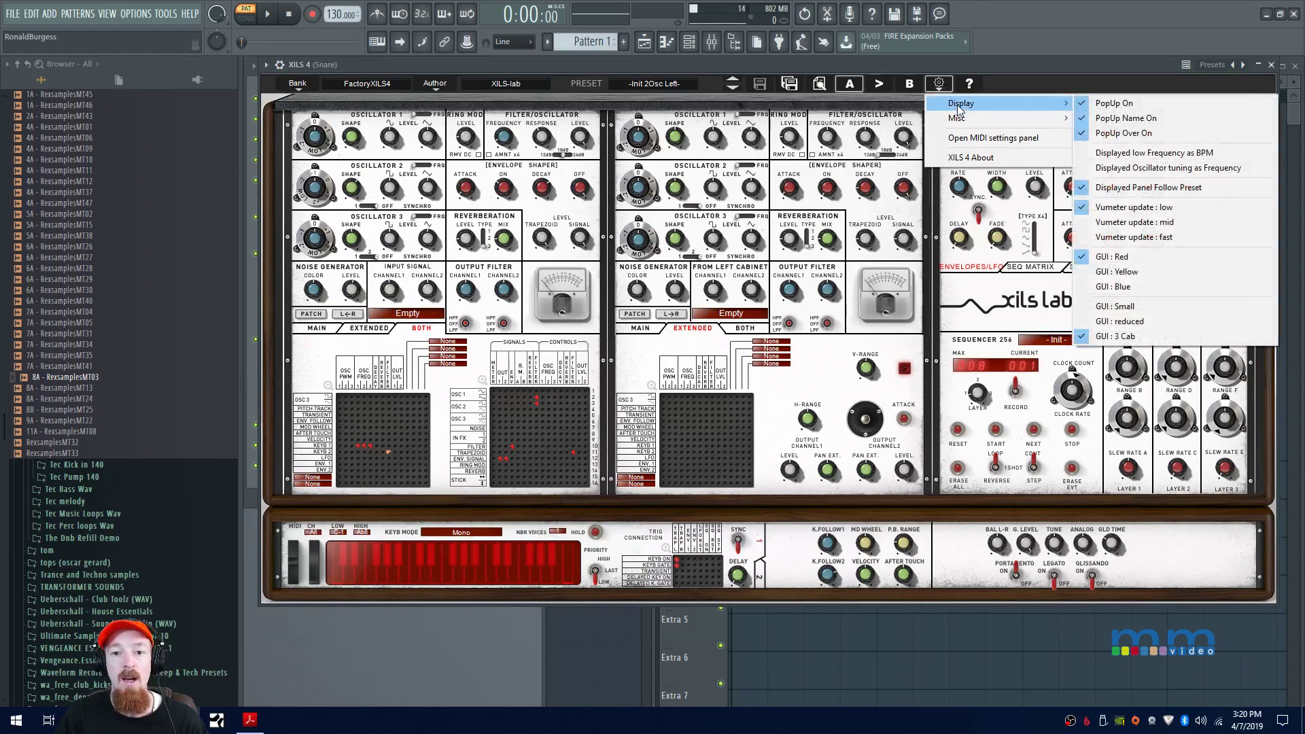
click(1170, 315)
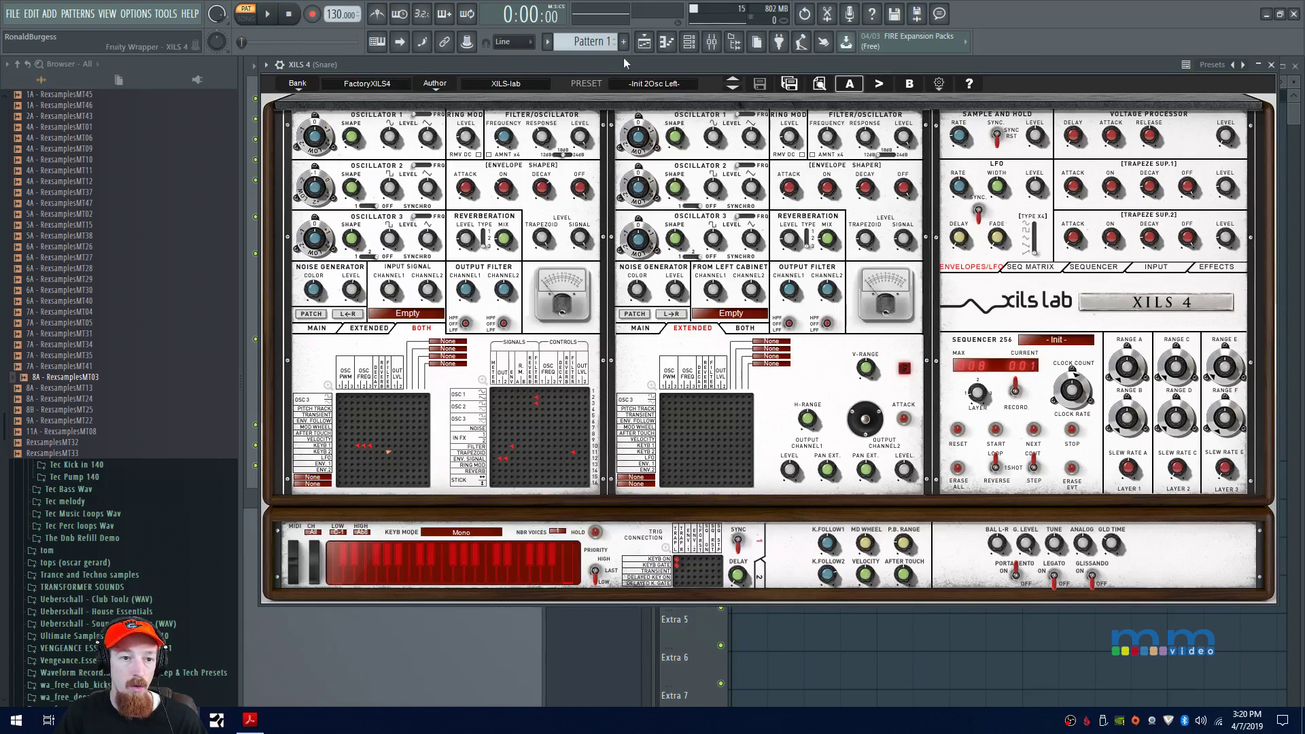
drag(623, 64, 686, 70)
click(689, 41)
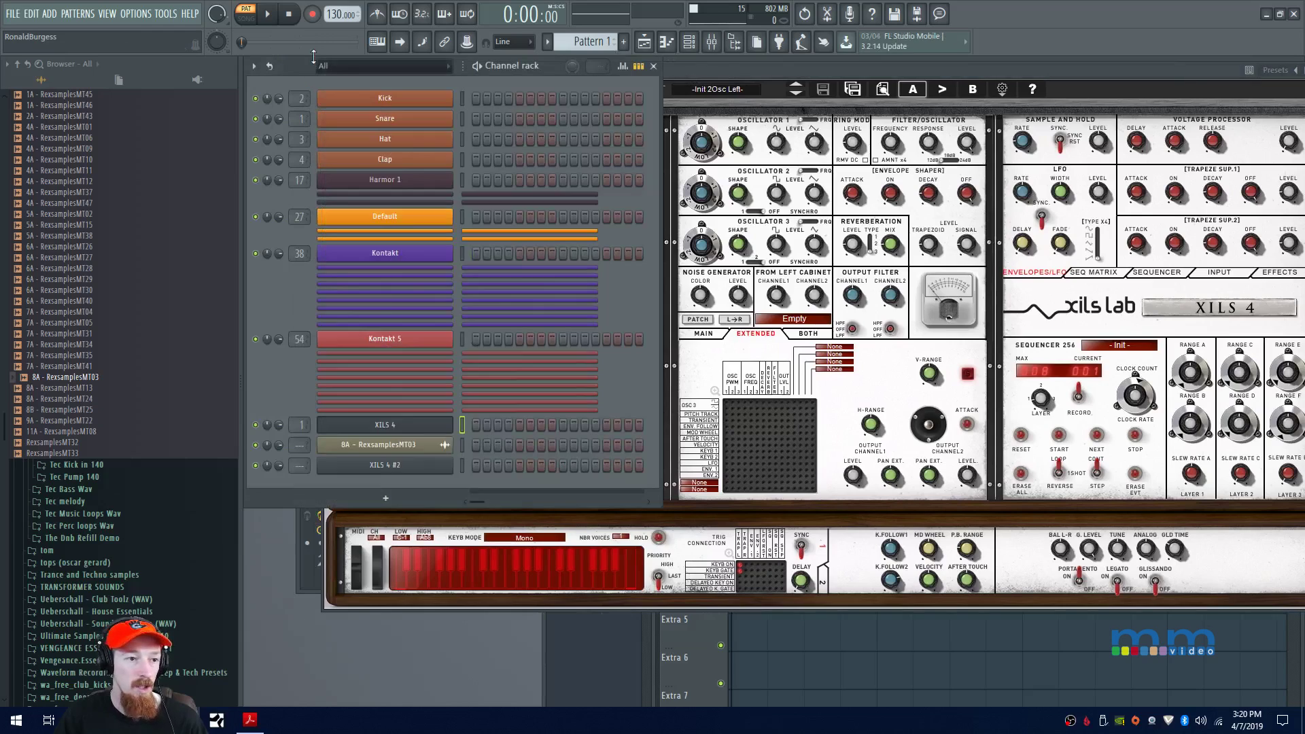
click(431, 425)
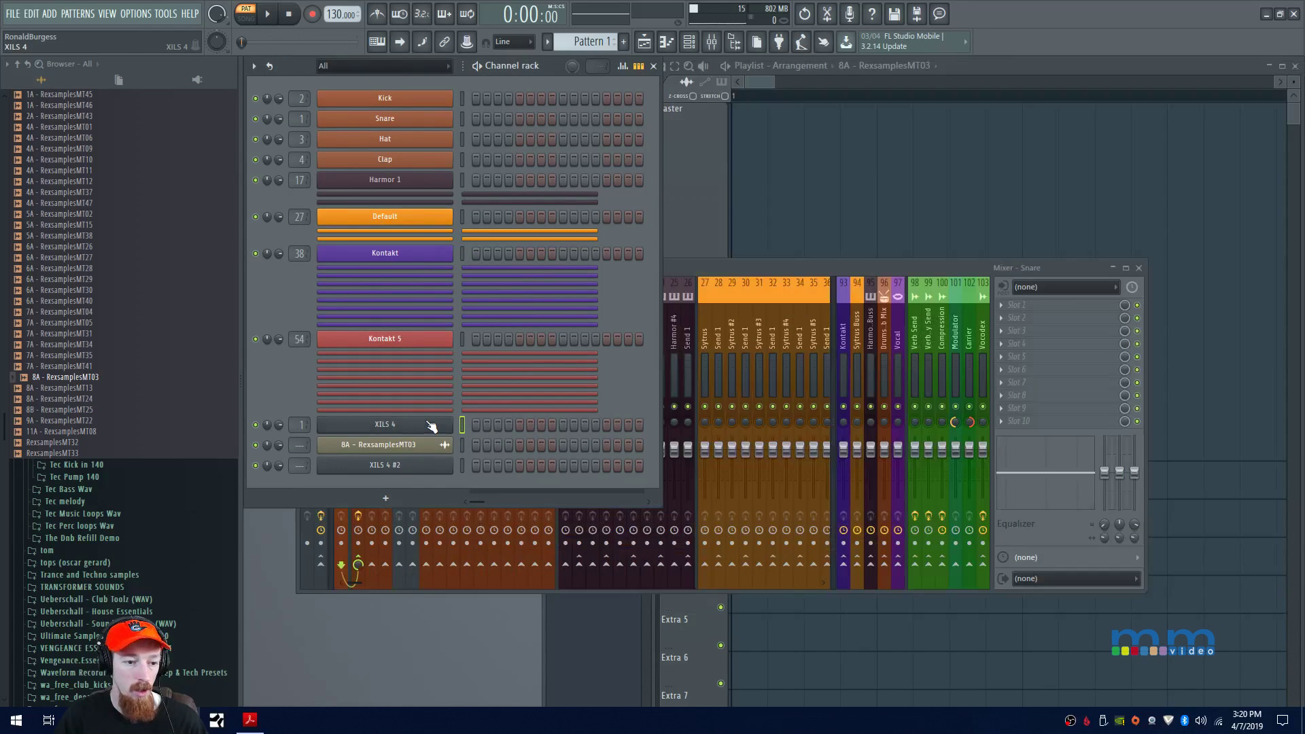
click(432, 426)
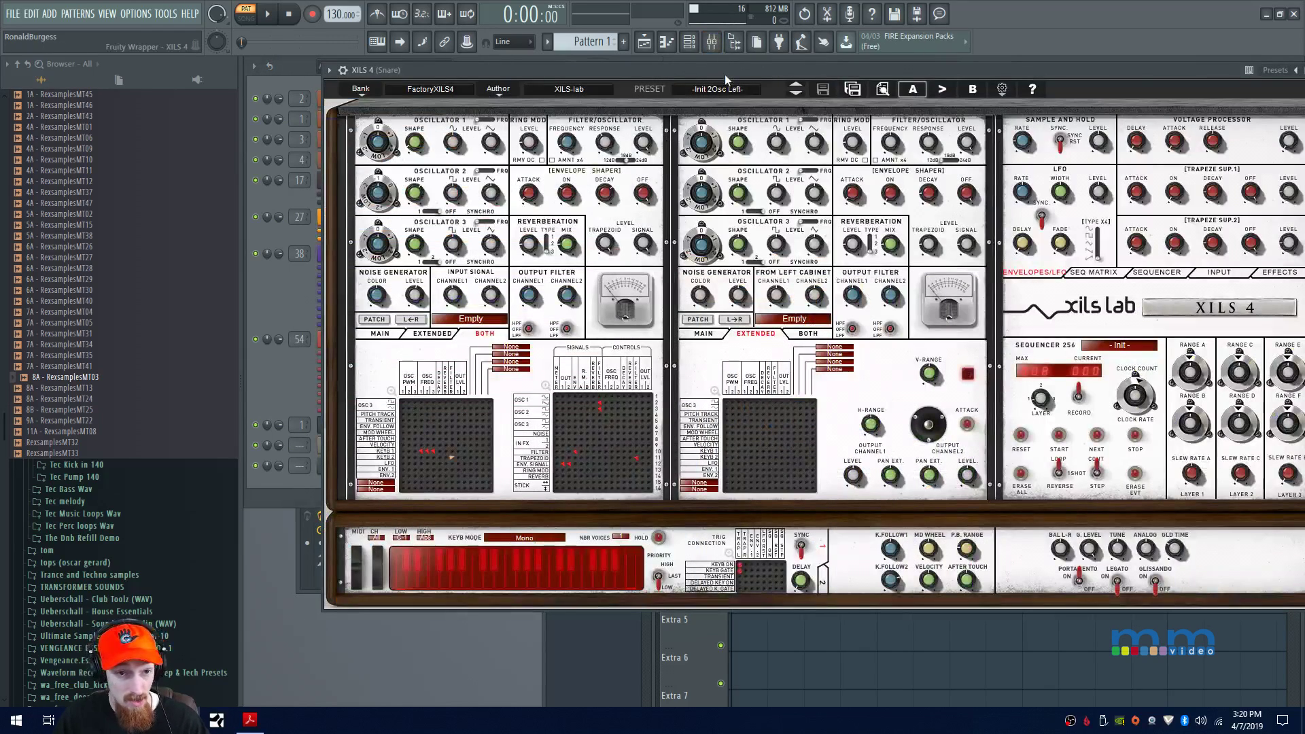
drag(724, 75, 686, 69)
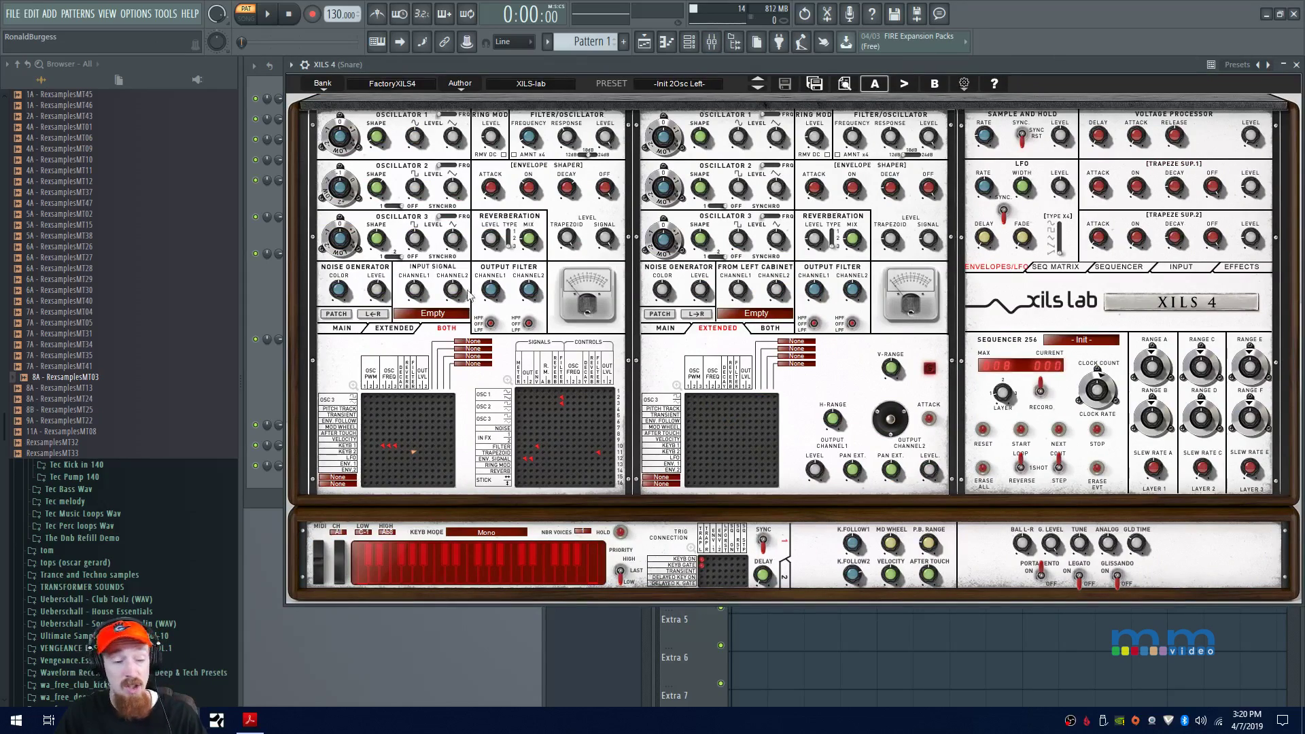
Add another XILS 4 instance and flip through its cabinets in the two-cabinet layout, ending on the original cabinet pair.
click(283, 382)
key(F8)
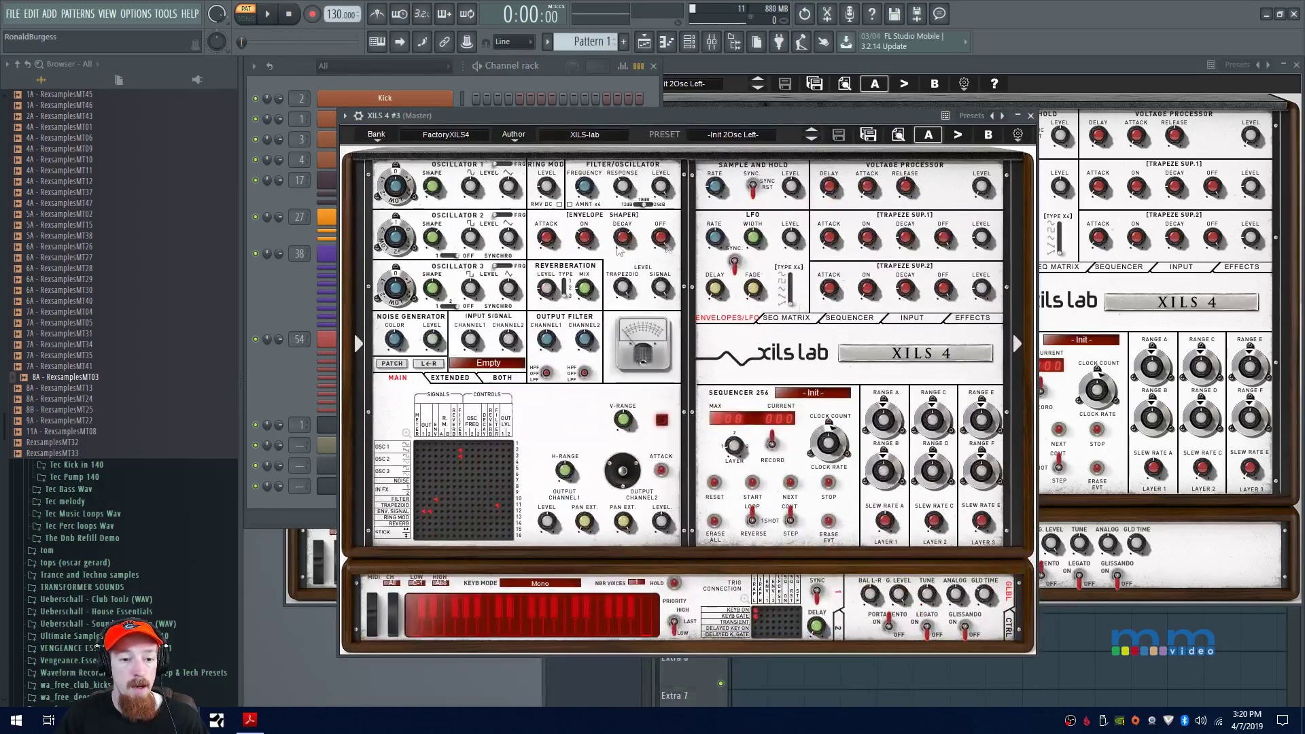
click(1019, 349)
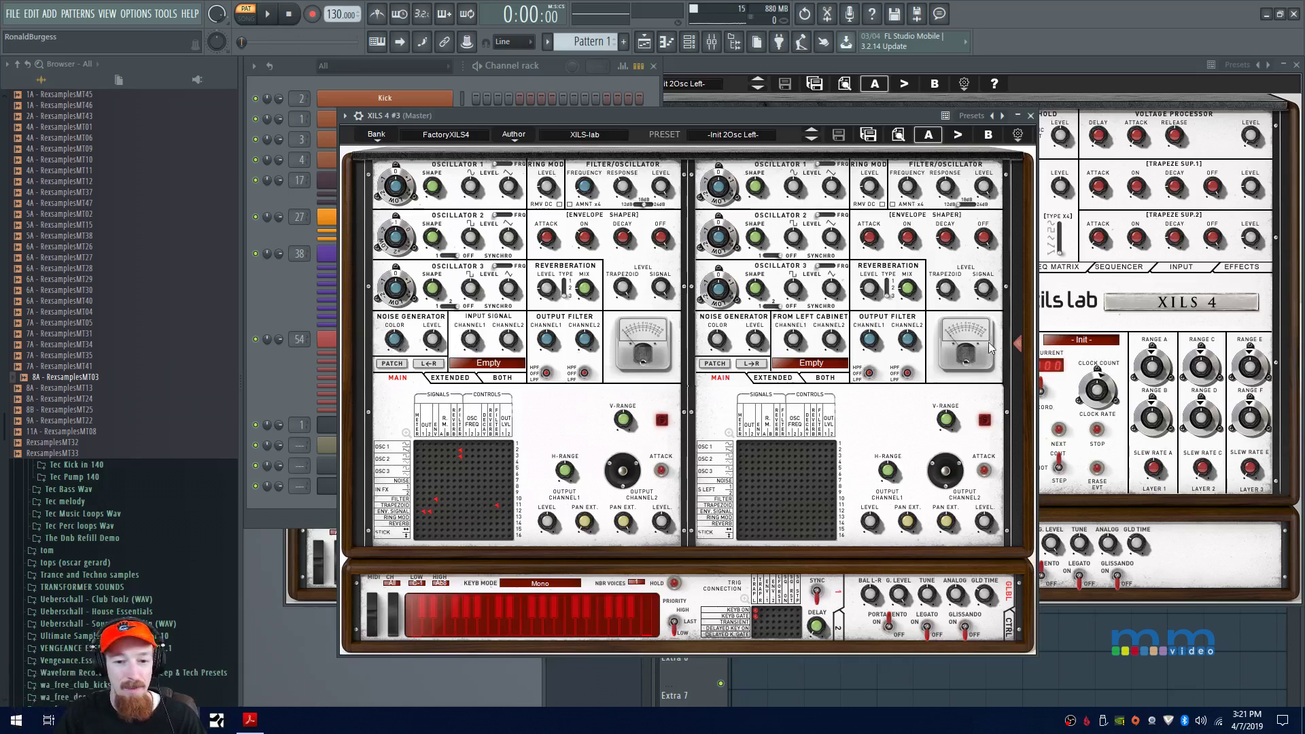
click(1021, 343)
click(1020, 341)
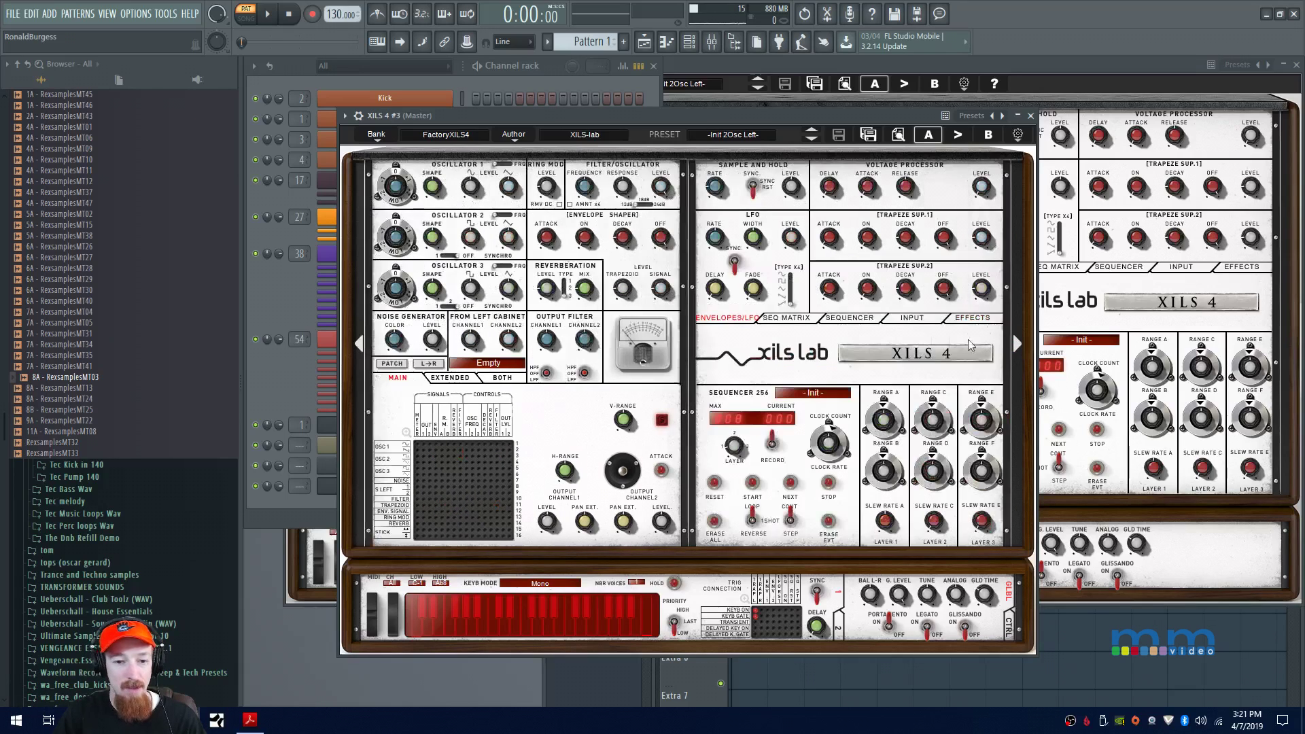
click(361, 341)
click(358, 344)
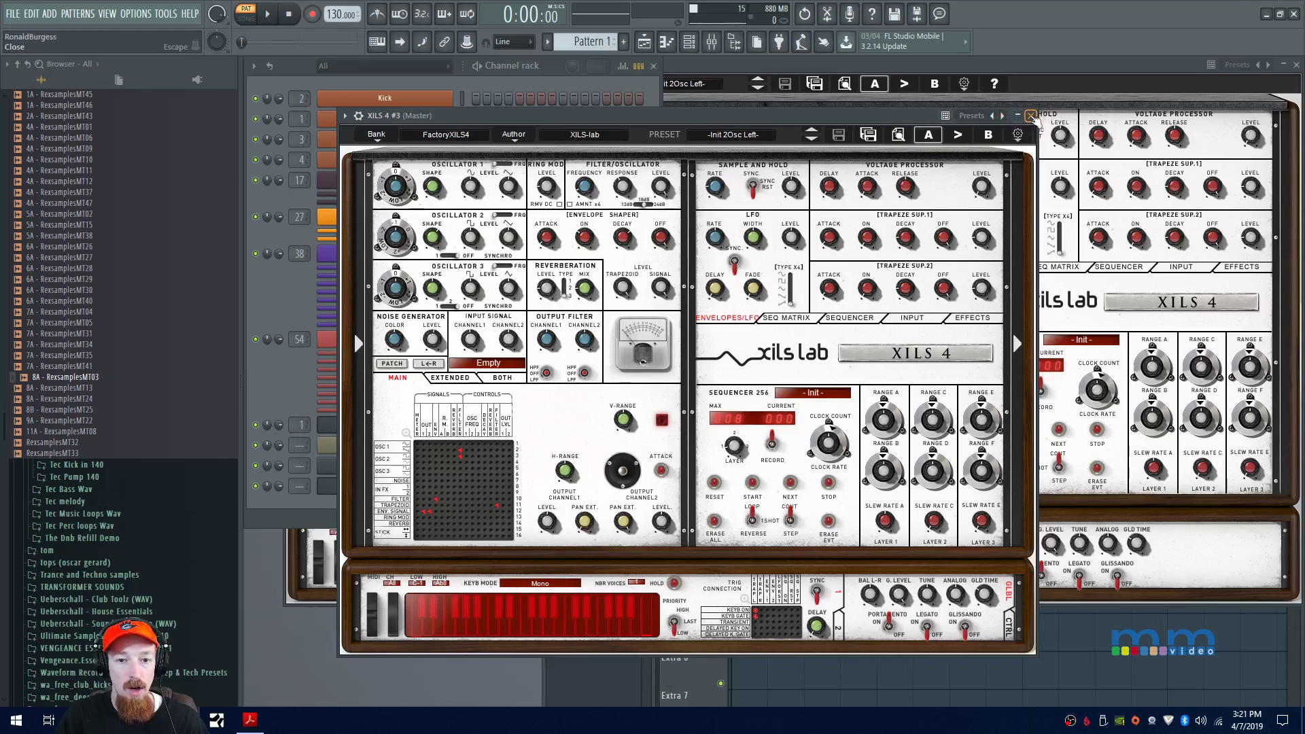
Set the new XILS 4 instance's display to GUI : 3 Cab and close its window.
click(1018, 135)
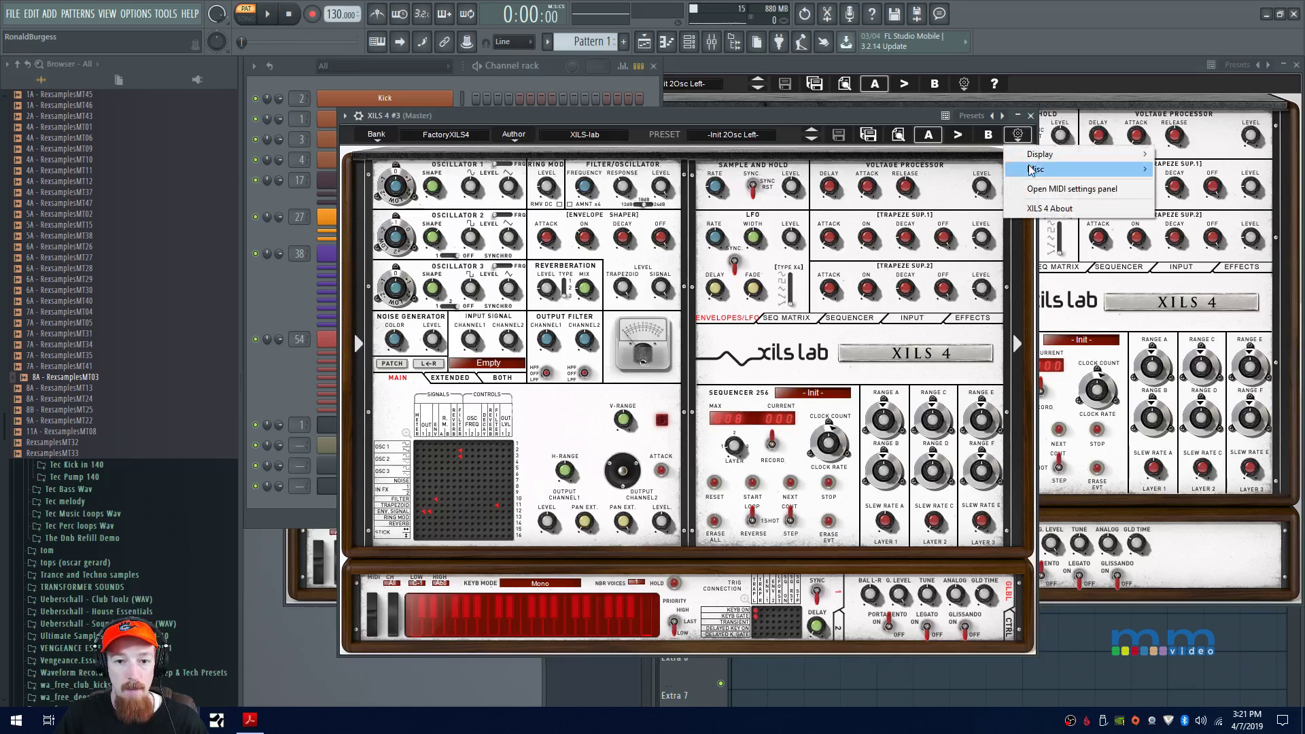
mouse_move(1011, 155)
click(843, 387)
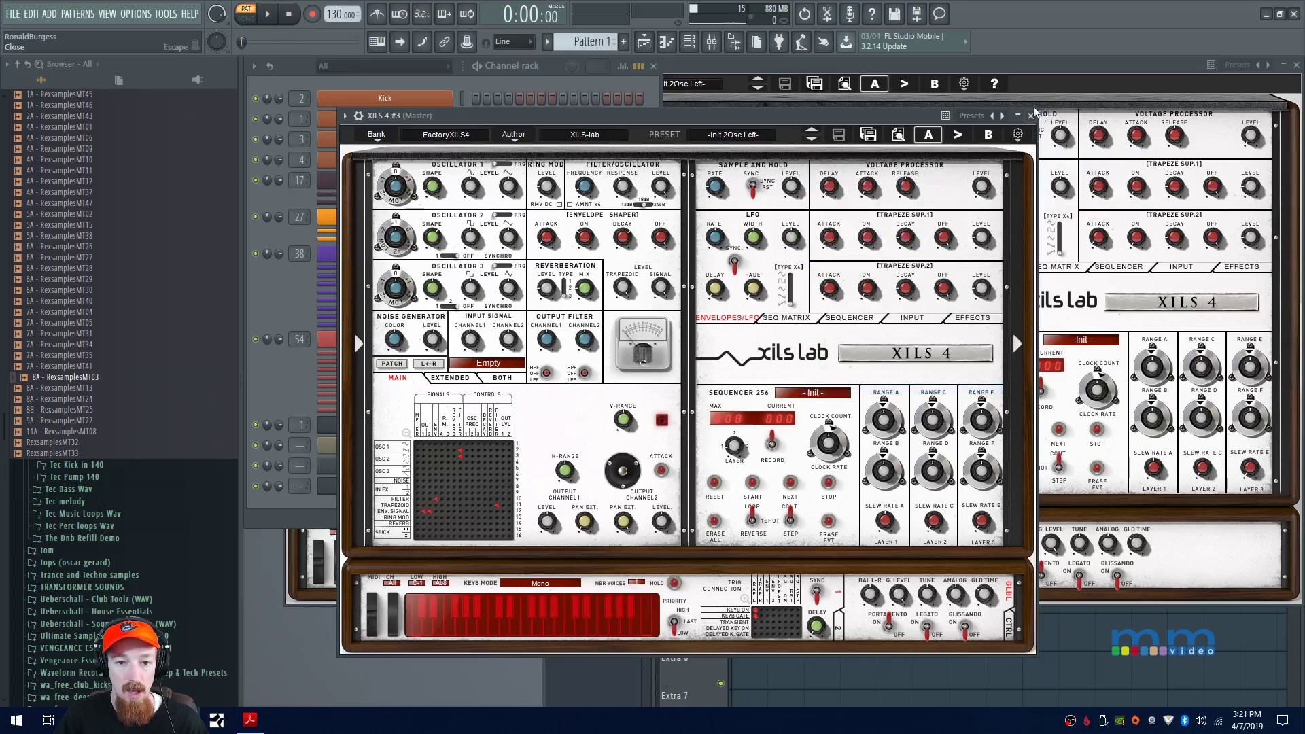
click(1031, 115)
click(959, 65)
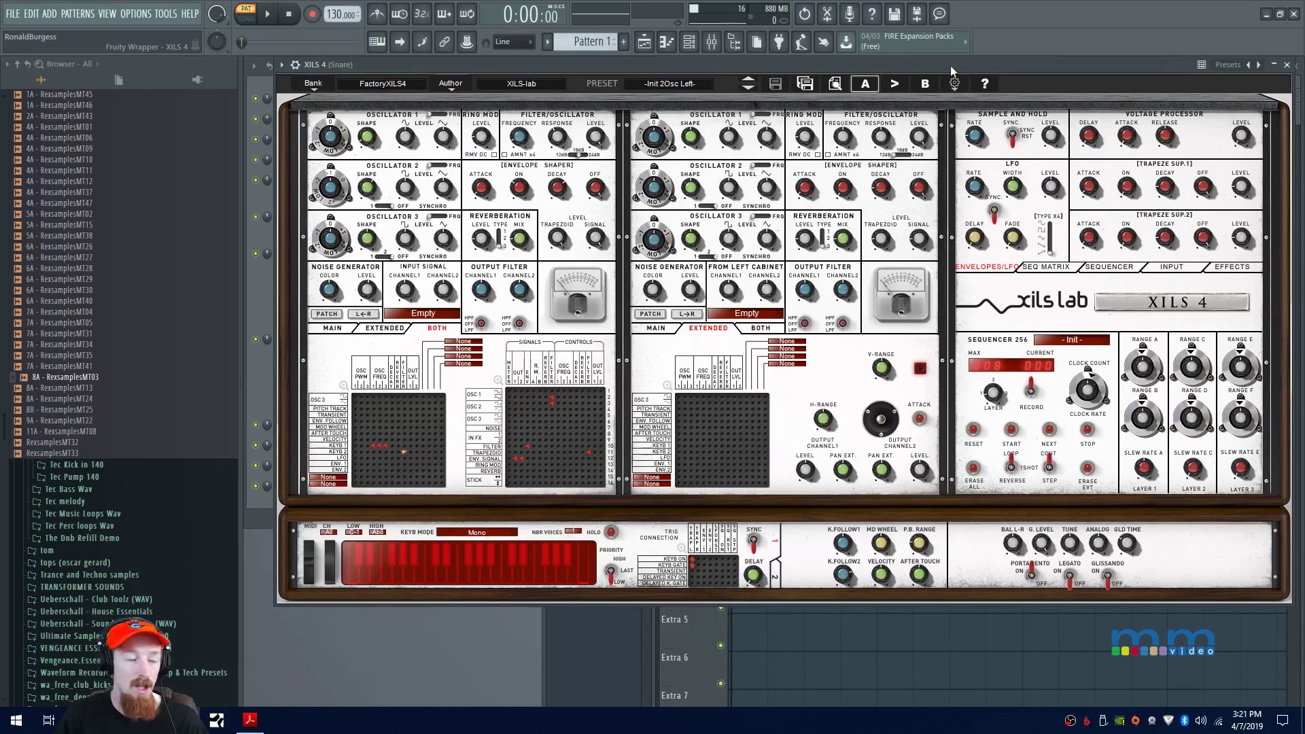
Load the preset "-Init 2Osc Left-" by XILS-lab from the FactoryXILS4 bank.
mouse_move(918, 253)
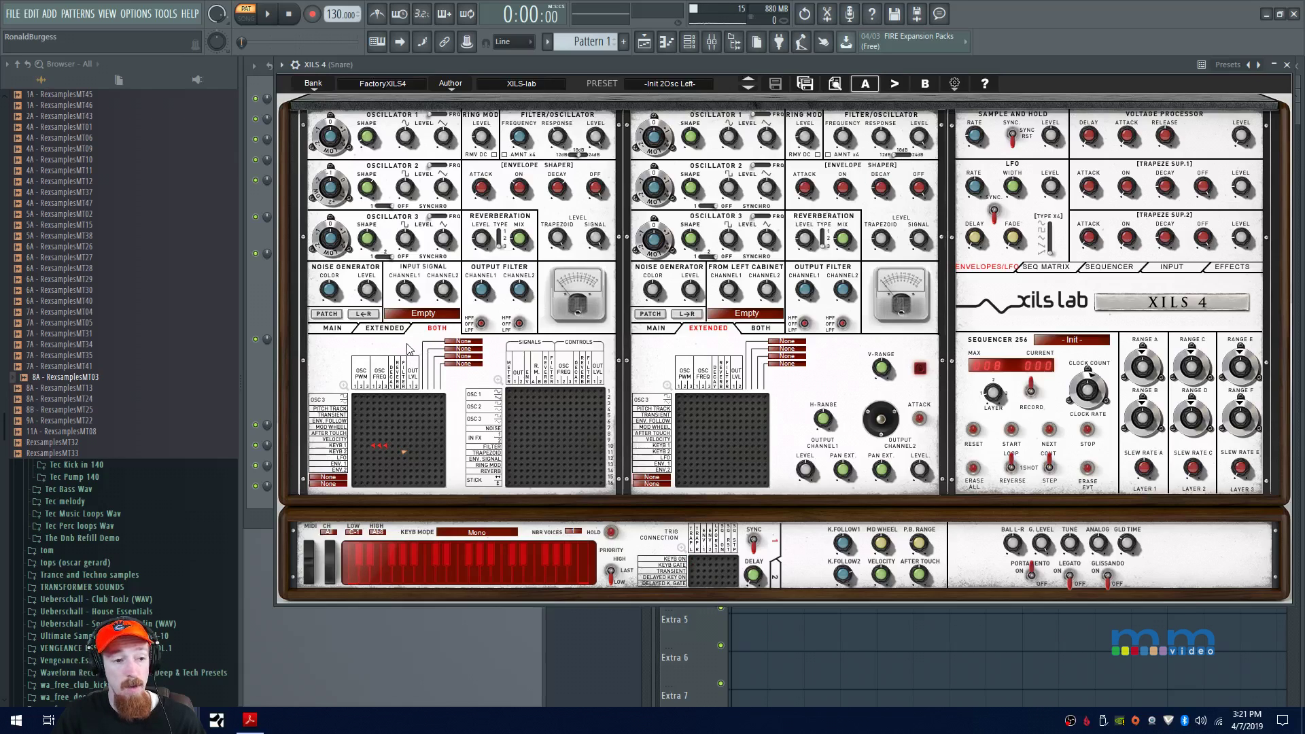
click(673, 330)
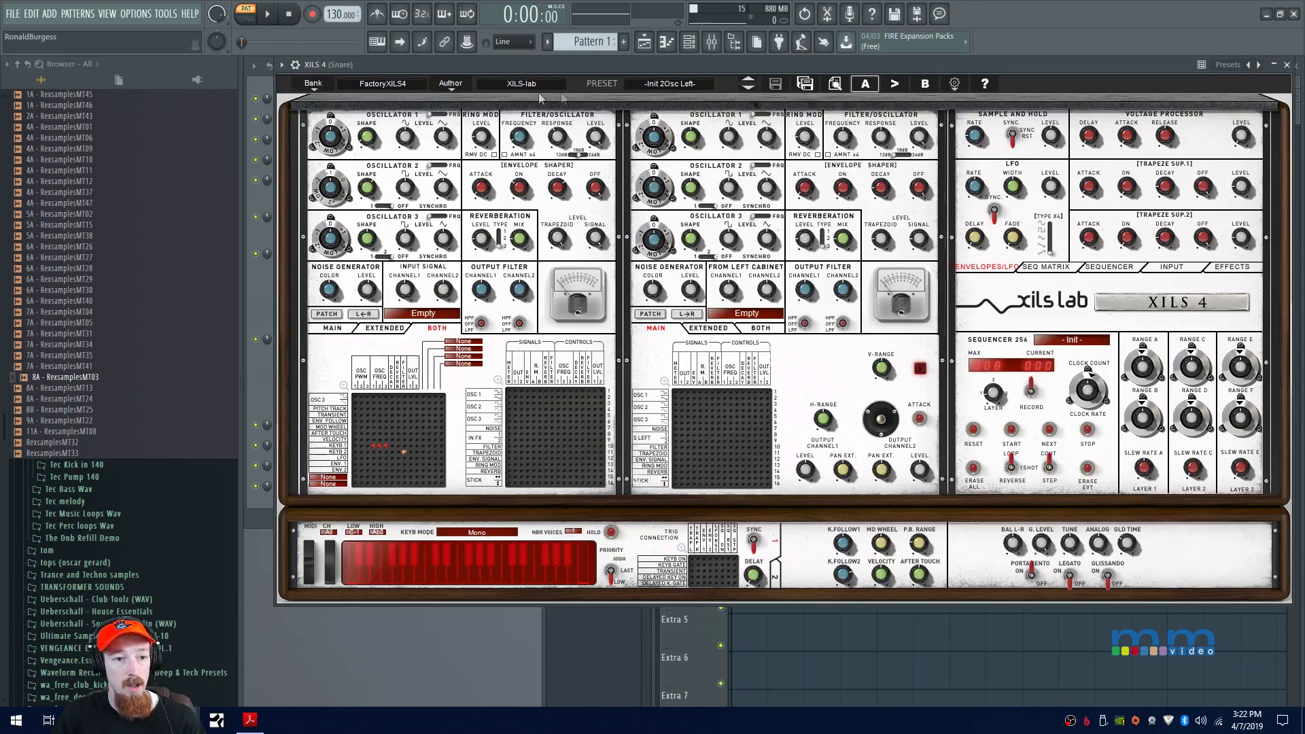
click(411, 82)
mouse_move(417, 129)
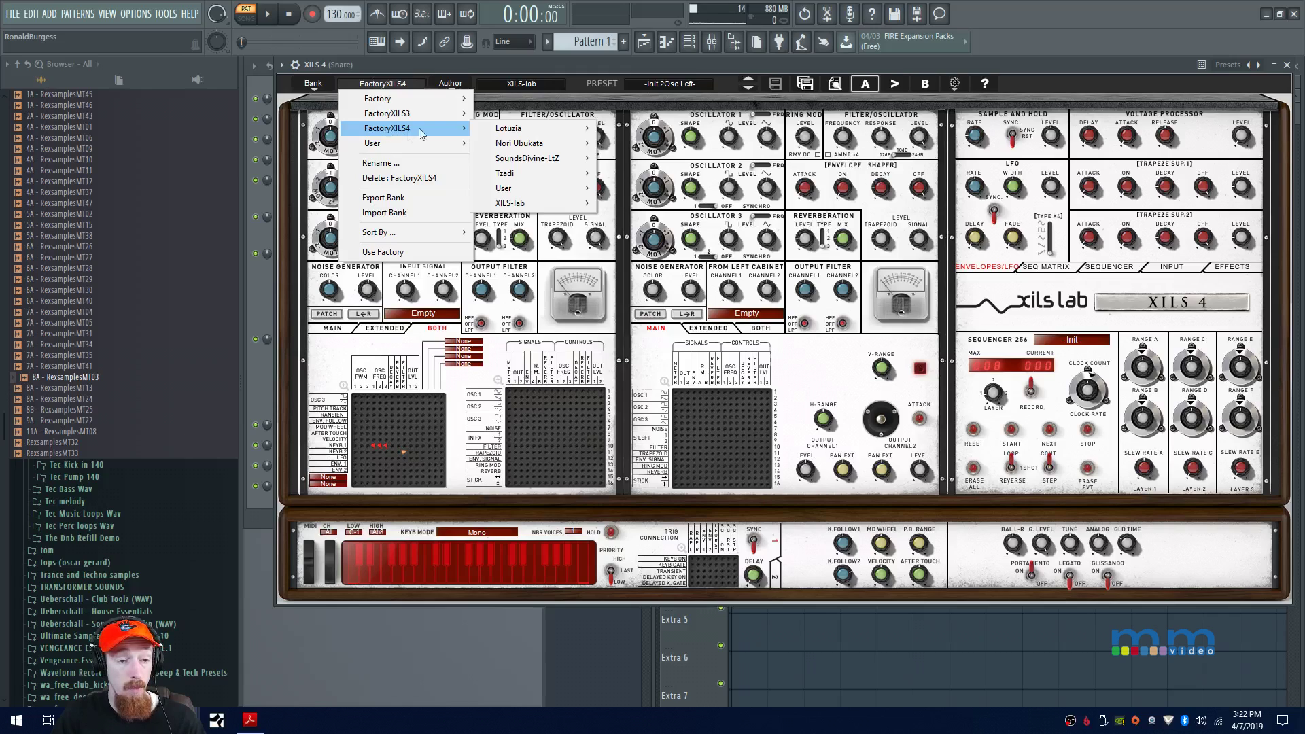
mouse_move(501, 204)
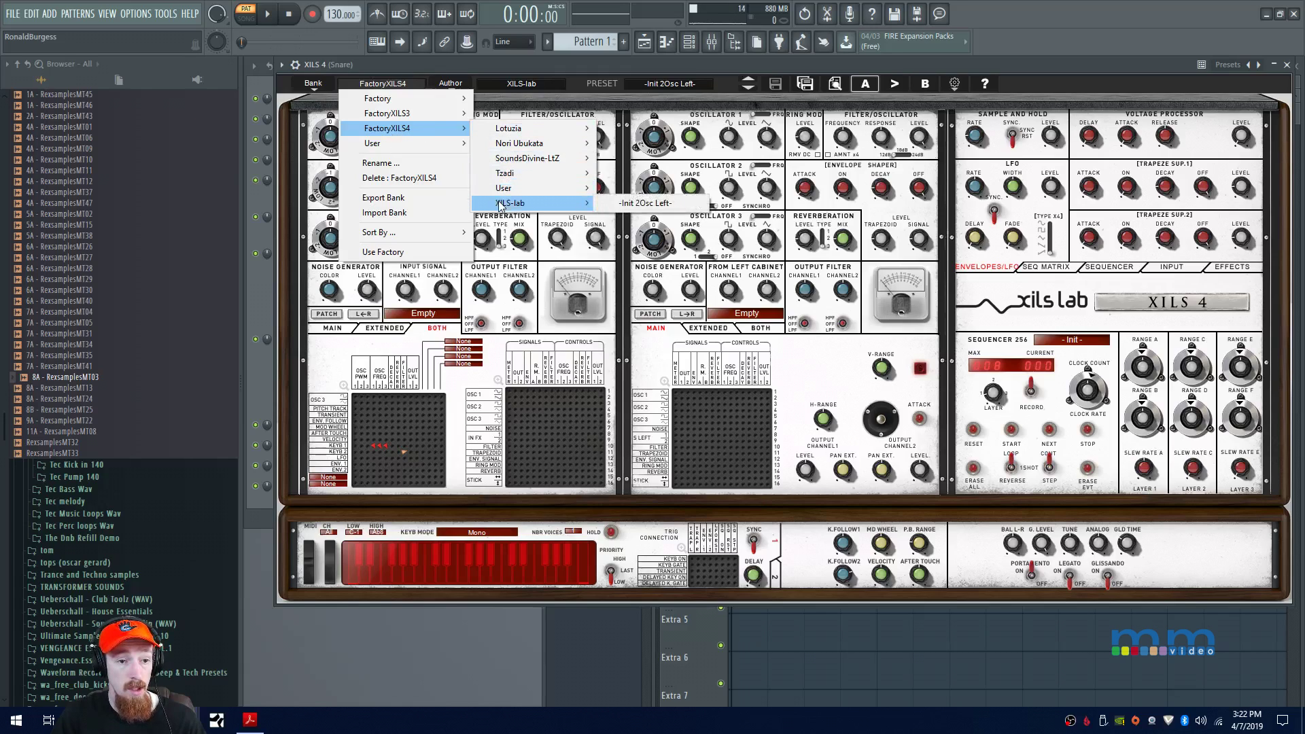
click(649, 203)
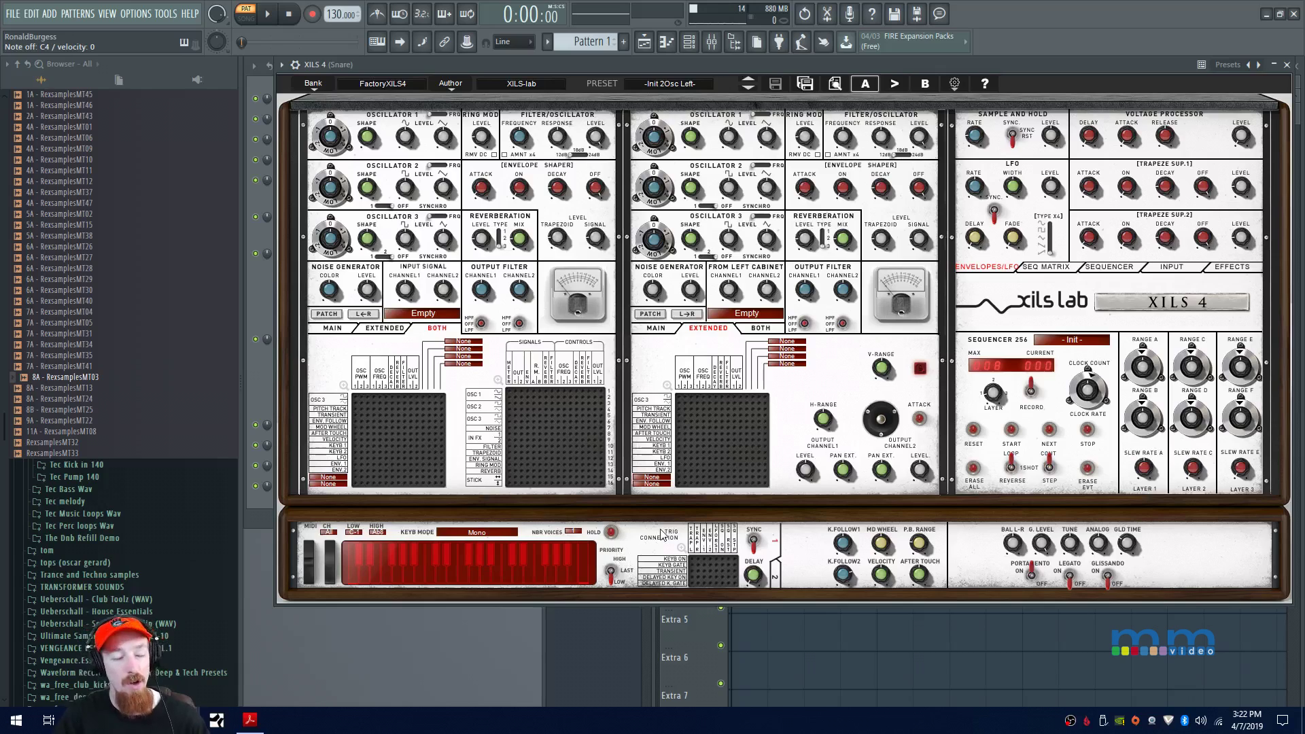
Examine the left cabinet's extended and main matrices in enlarged view, leaving the cabinet on its Main matrix.
click(344, 386)
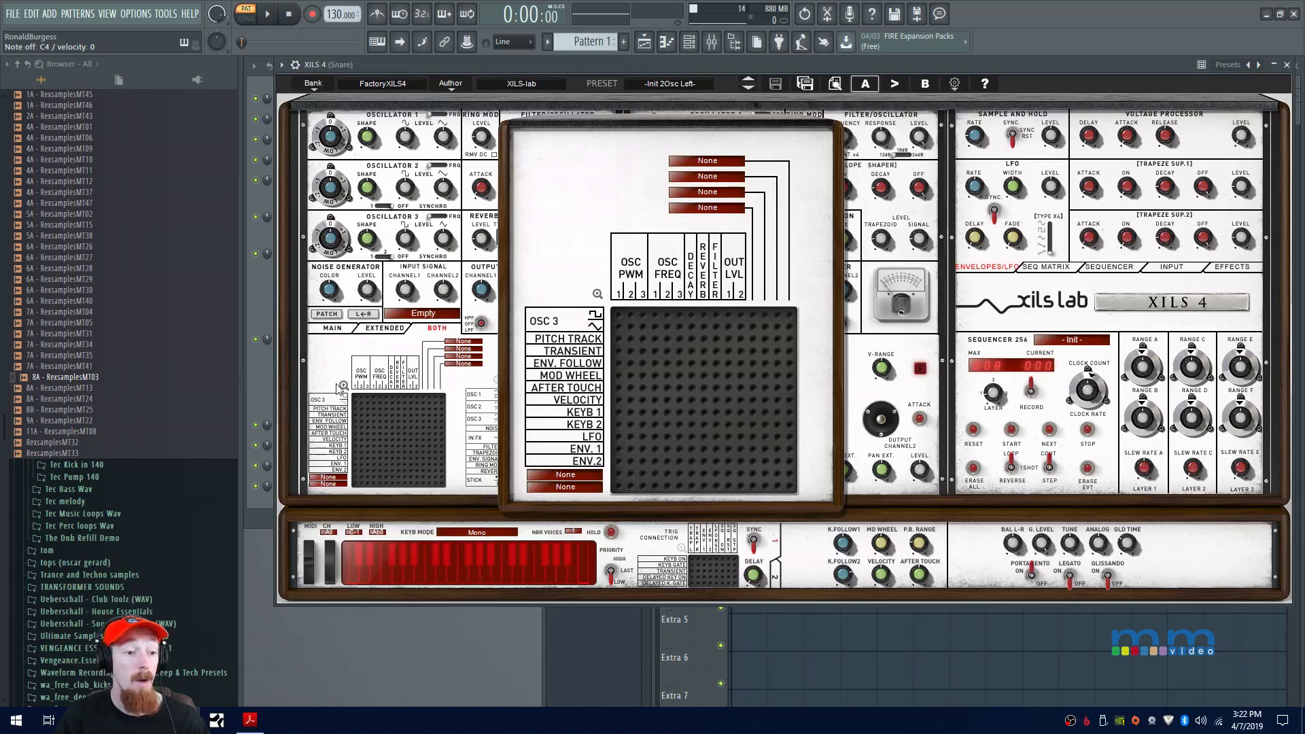
click(344, 386)
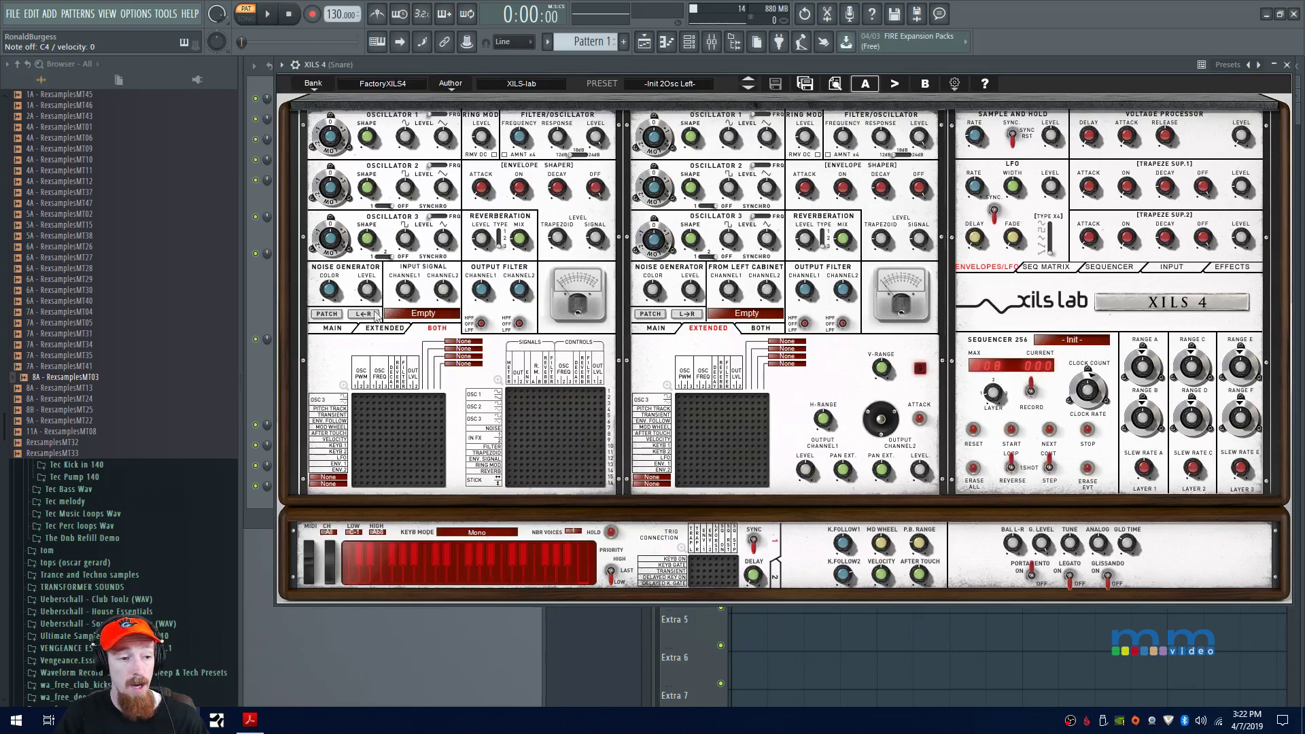
click(337, 330)
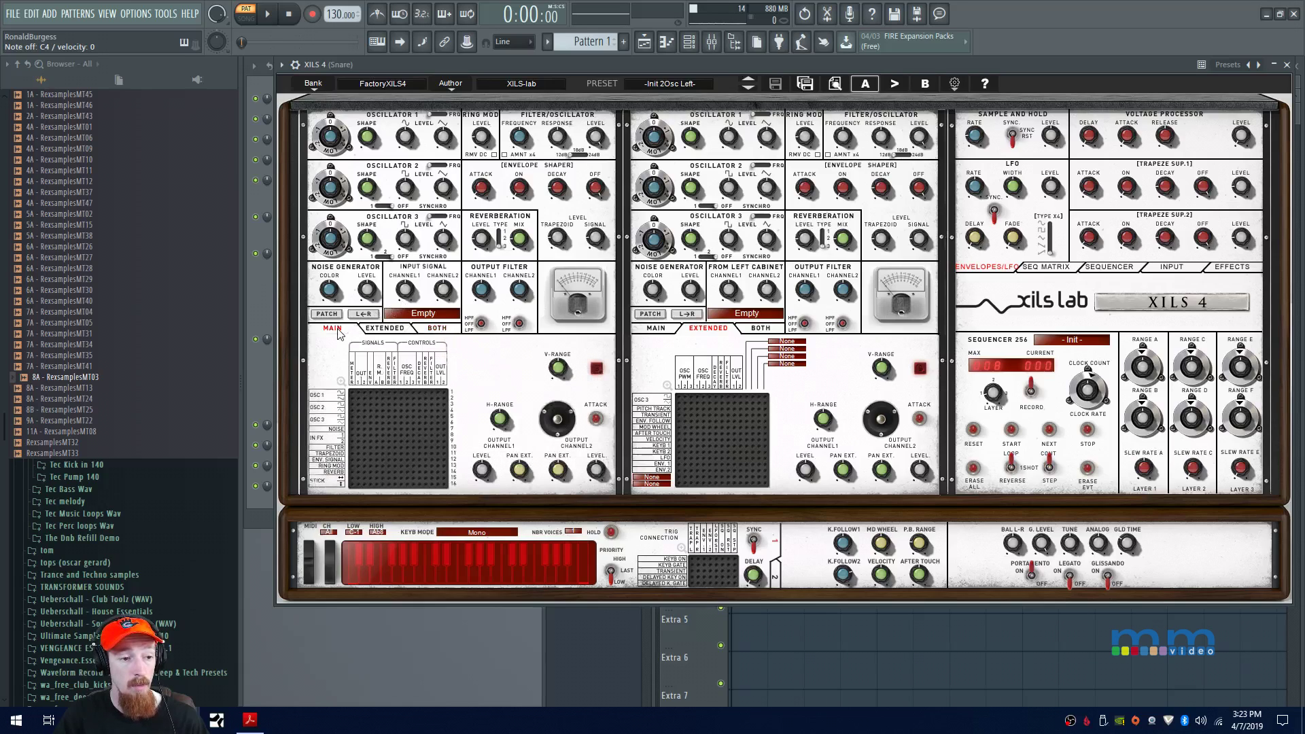
click(372, 331)
click(336, 330)
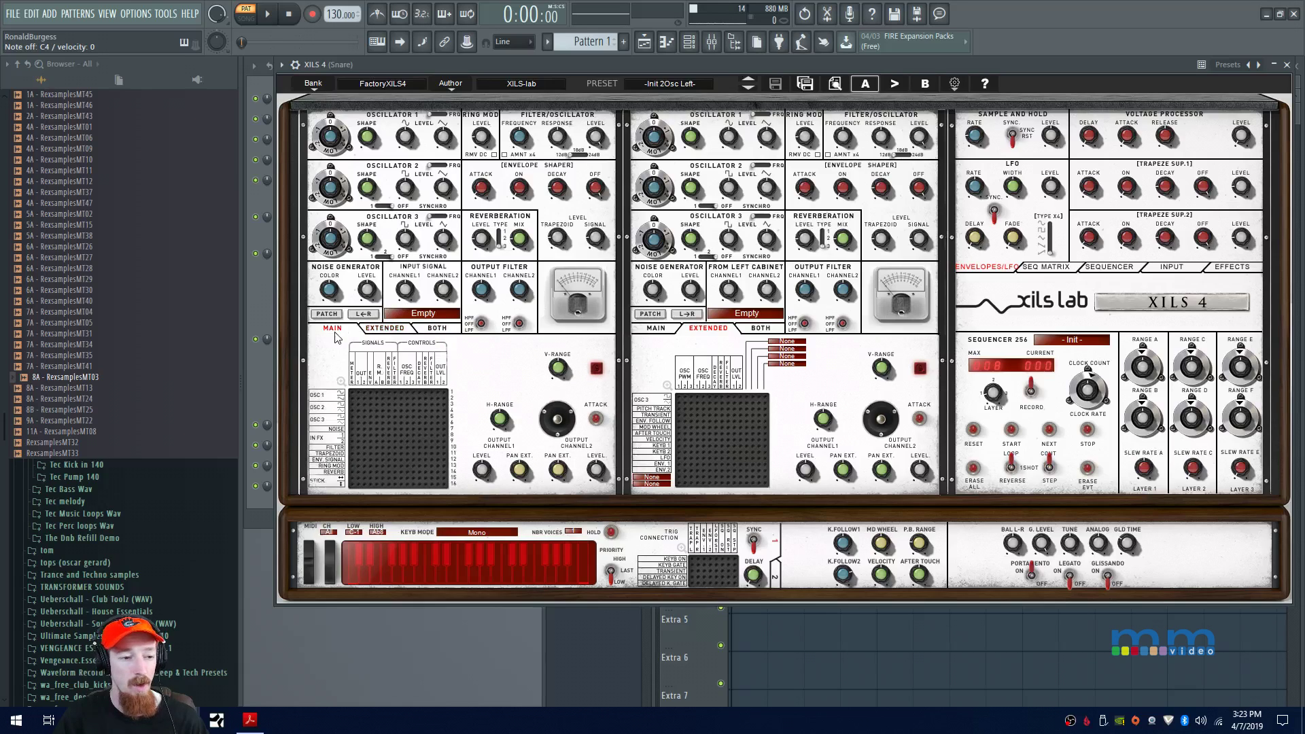
click(340, 382)
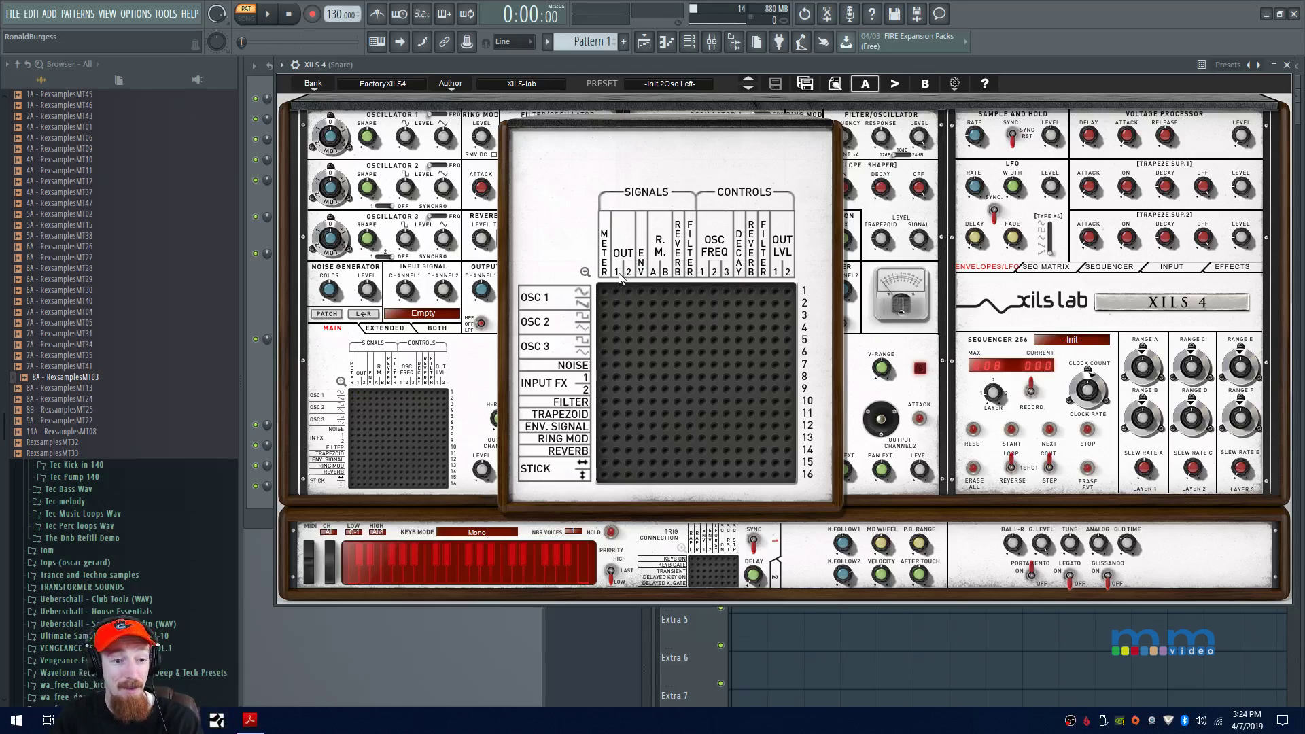
click(471, 390)
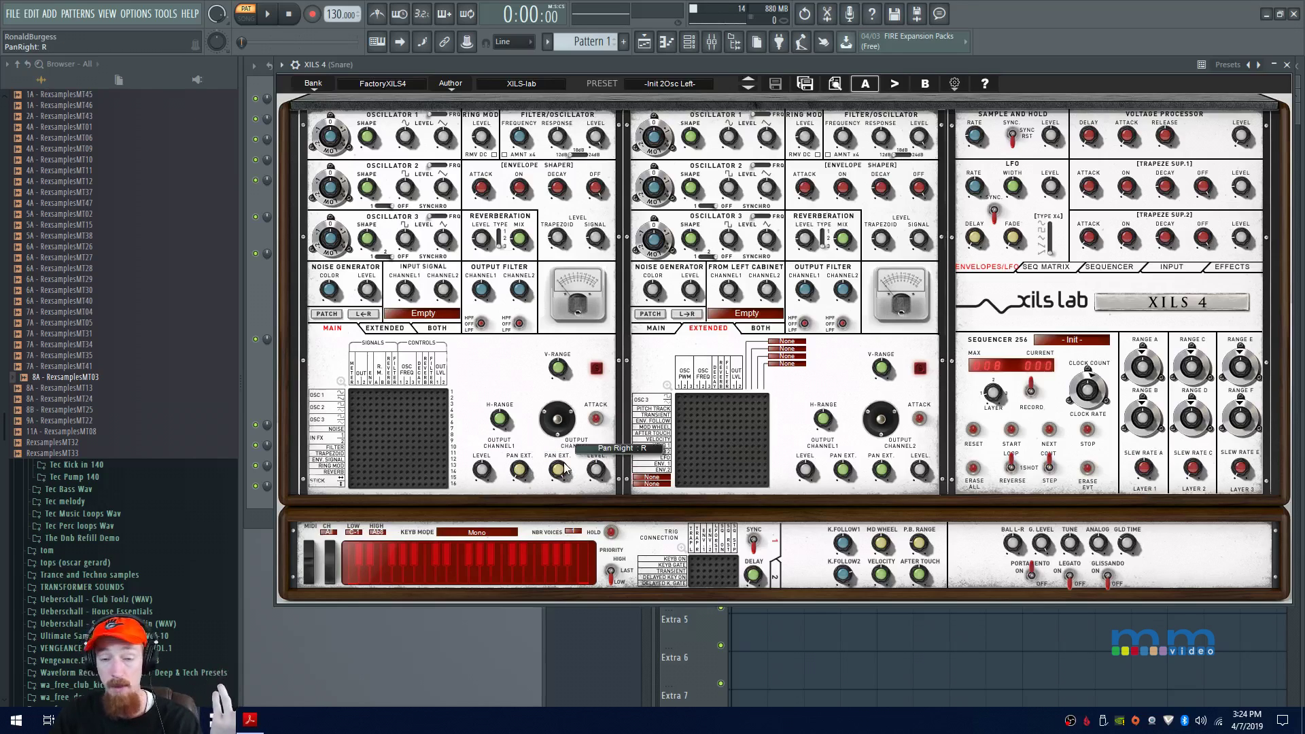
Try out OSC 1 on outputs 1 and 2 in the left cabinet's enlarged main matrix, leaving no pins set.
click(341, 381)
click(619, 294)
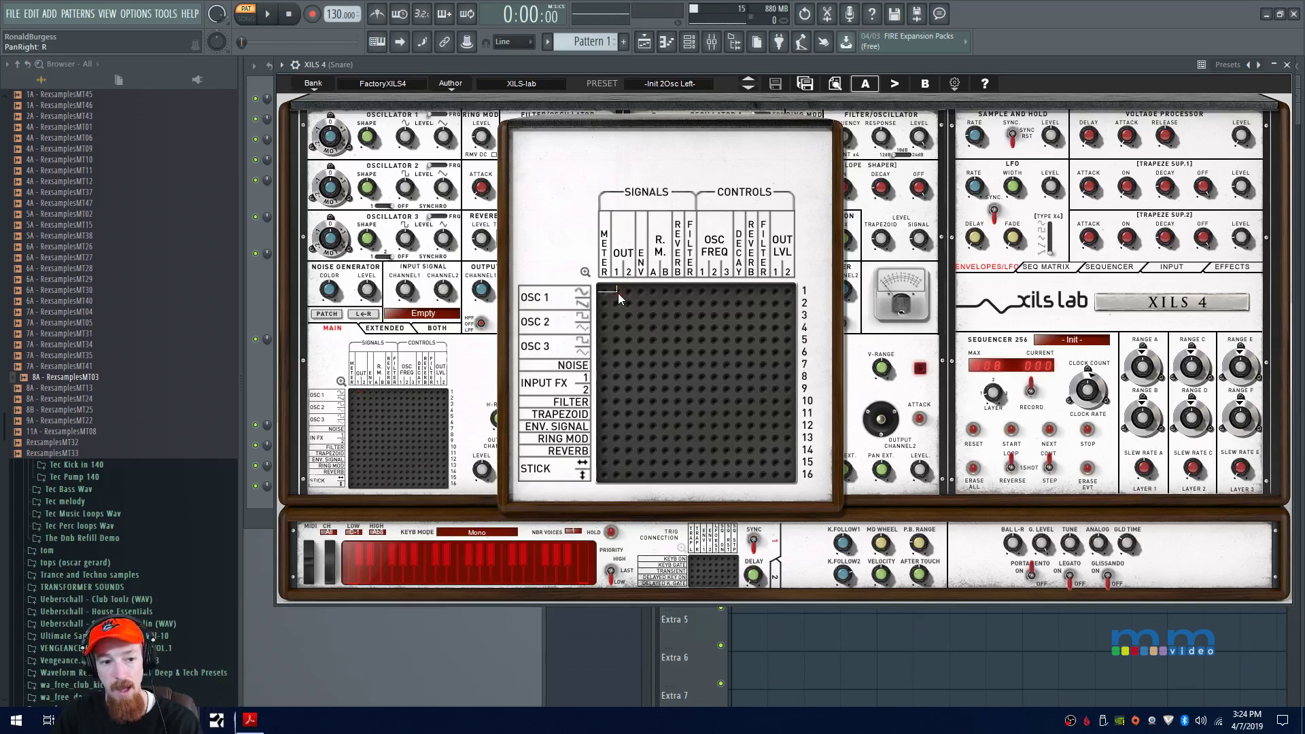
drag(618, 292, 632, 292)
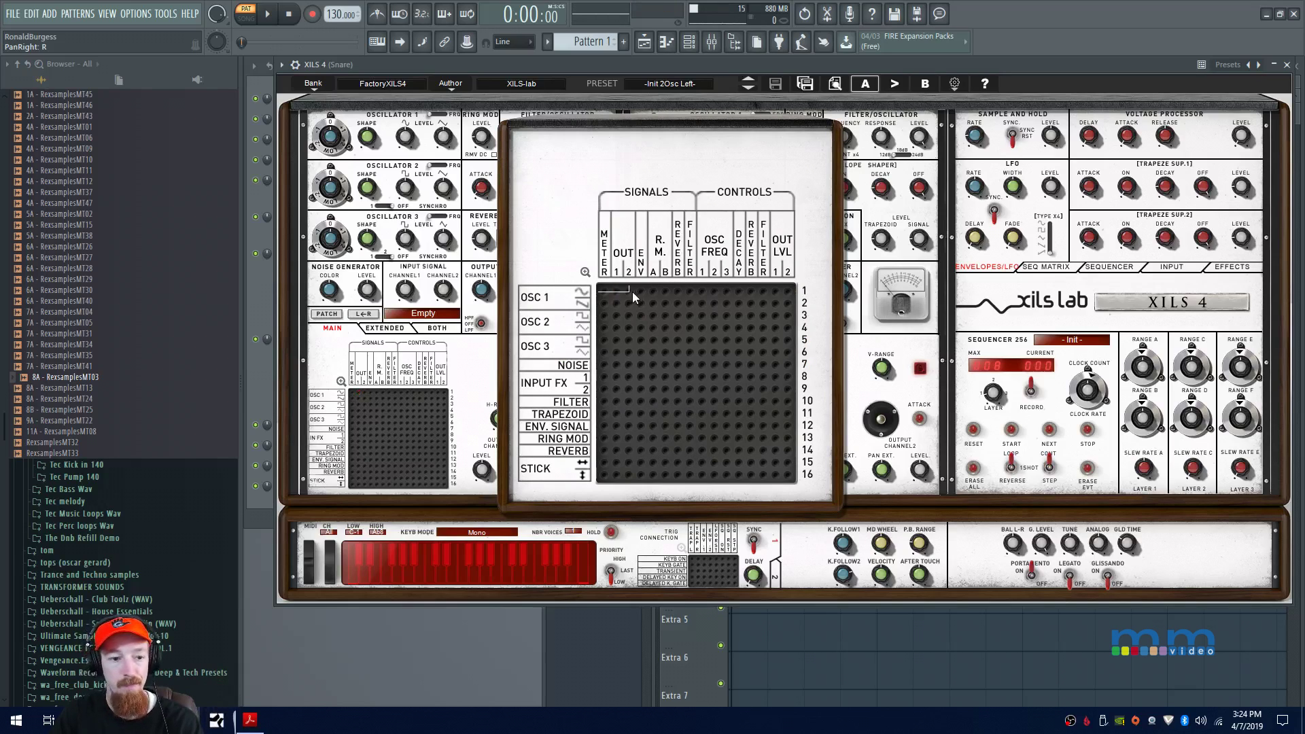
click(524, 316)
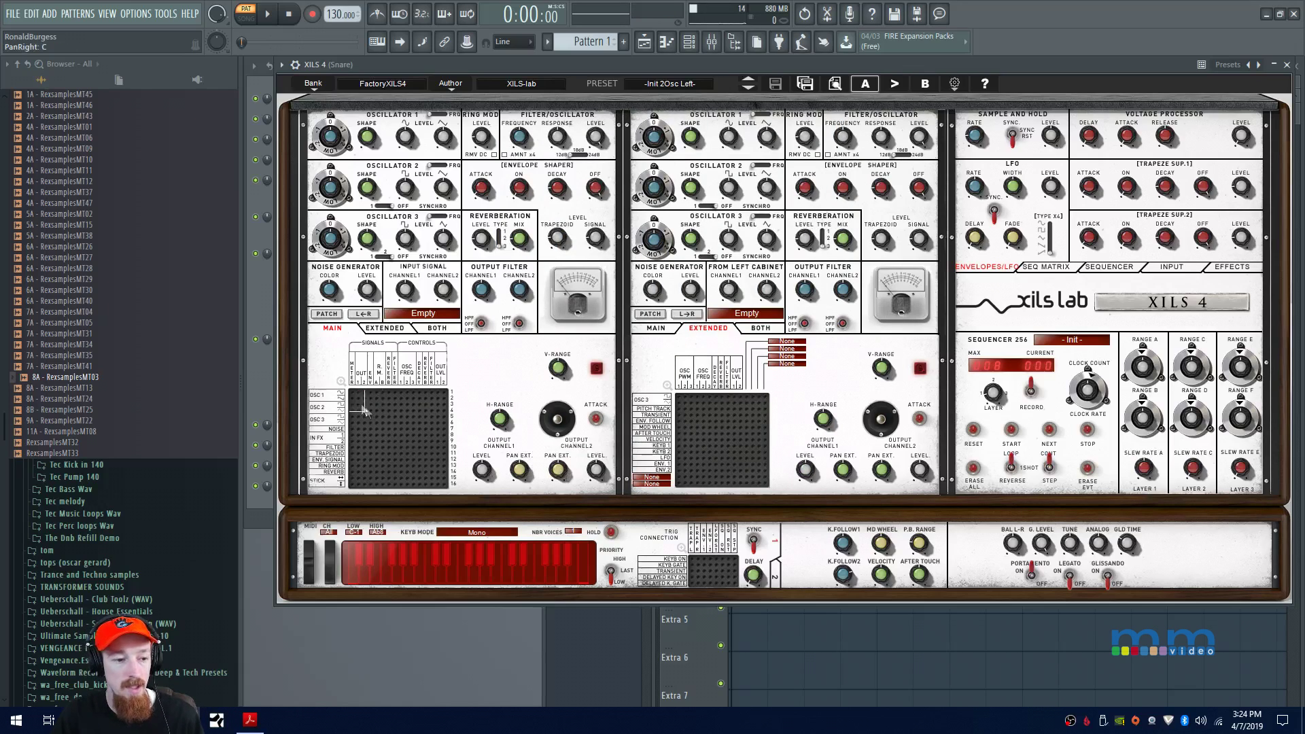
Route OSC 1's first waveform to Out 1 and Out 2 in the left cabinet's main matrix.
click(341, 381)
click(620, 291)
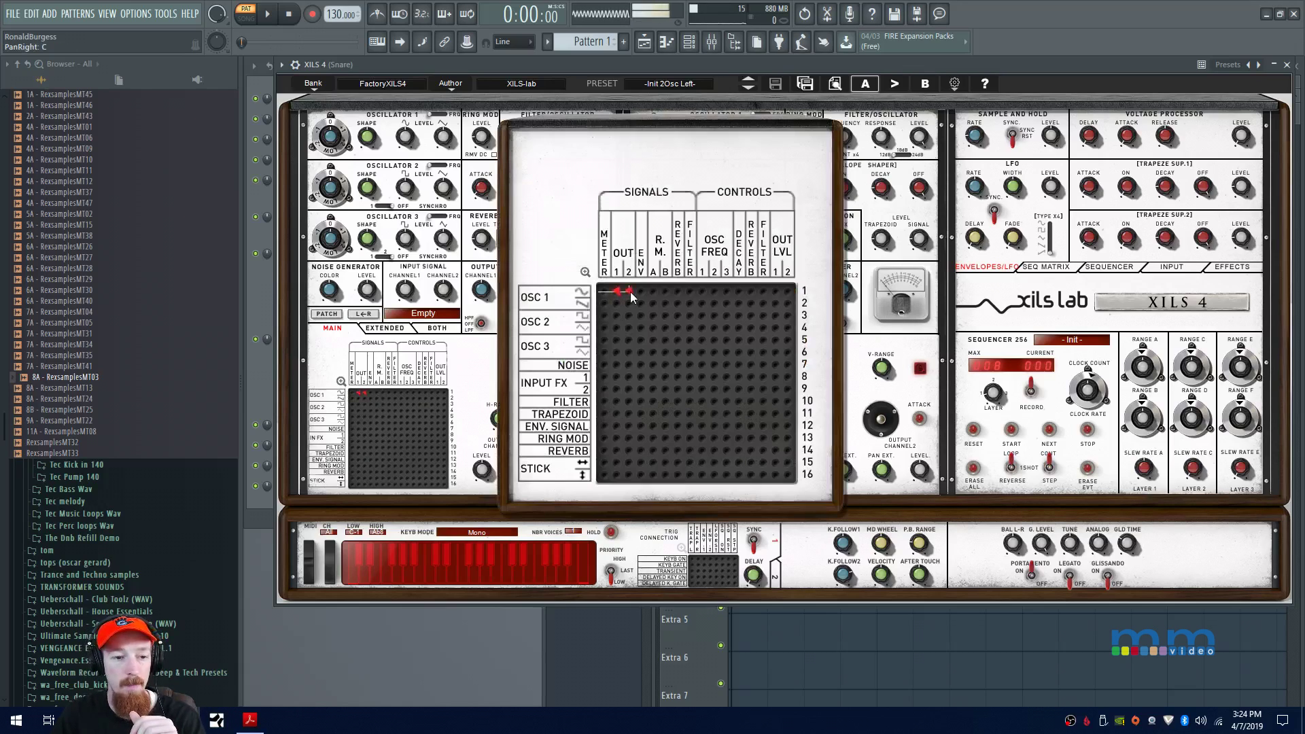
Clear the OSC 1 pins from the left cabinet's main matrix and centre its output channel 1 pan.
click(620, 292)
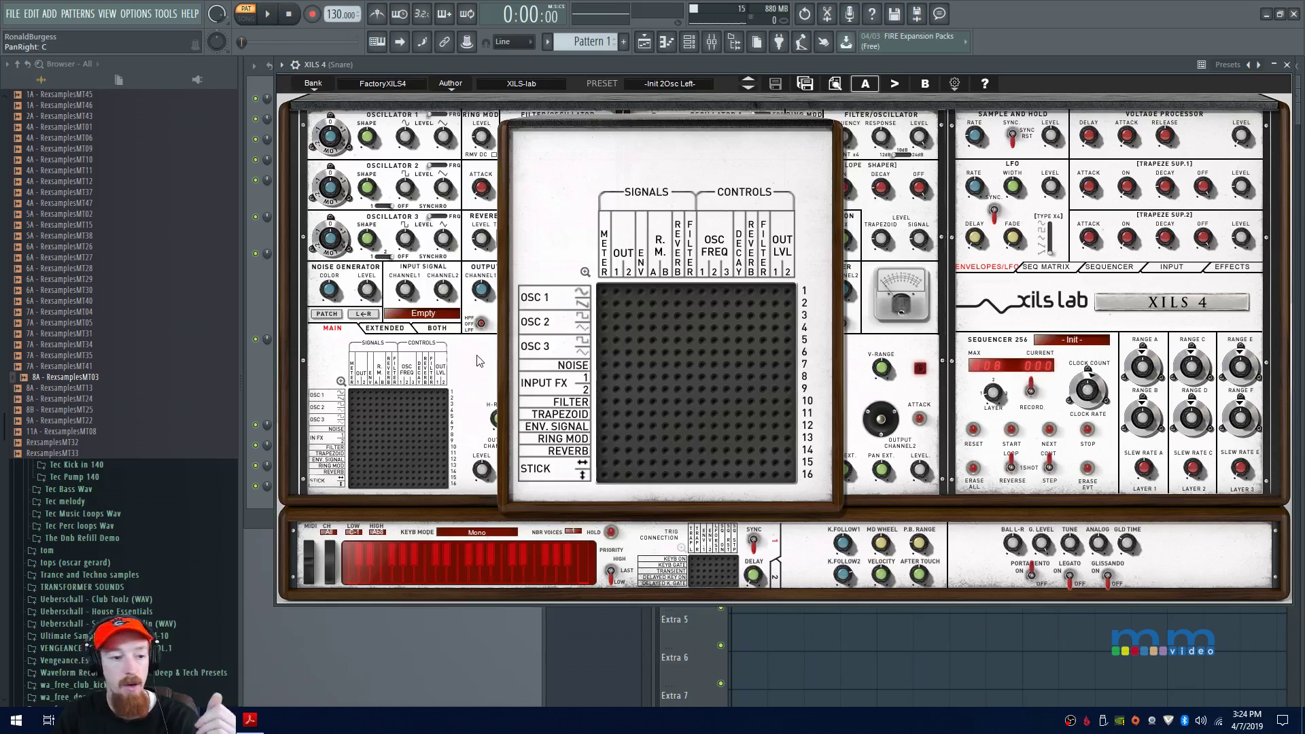
click(520, 469)
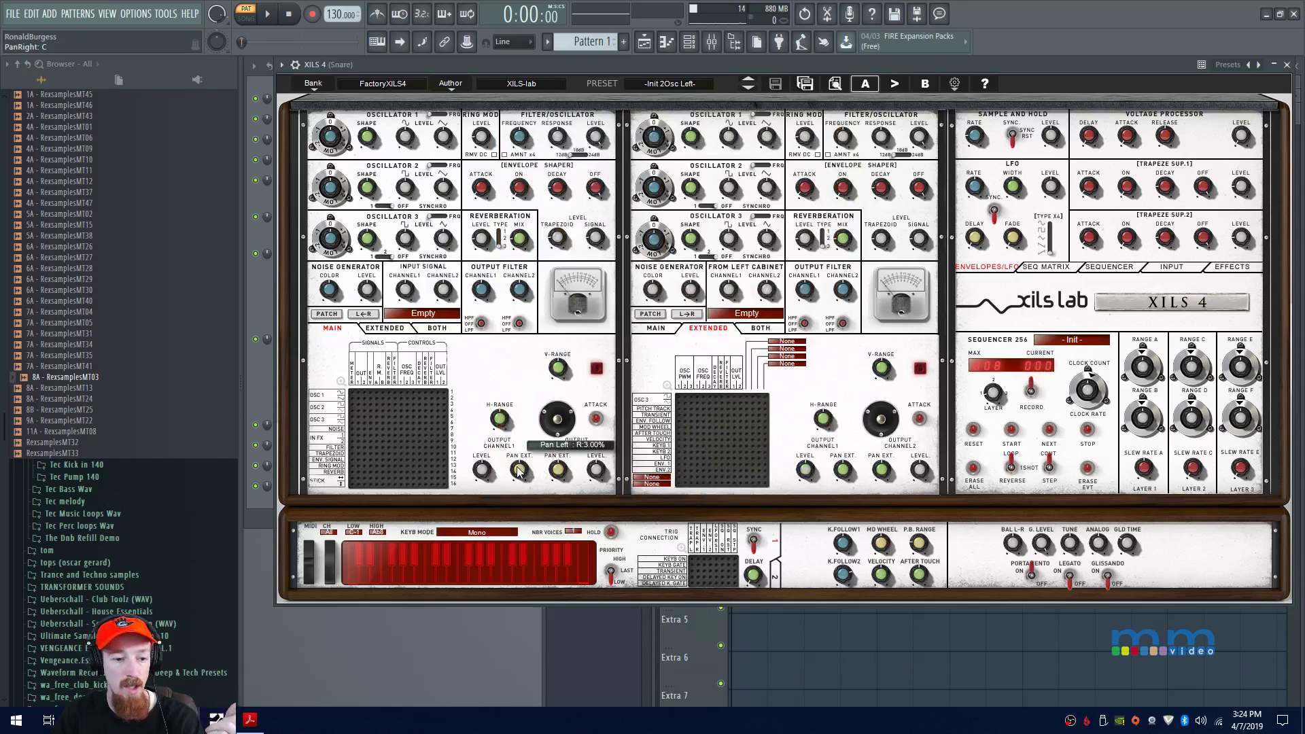
double_click(518, 469)
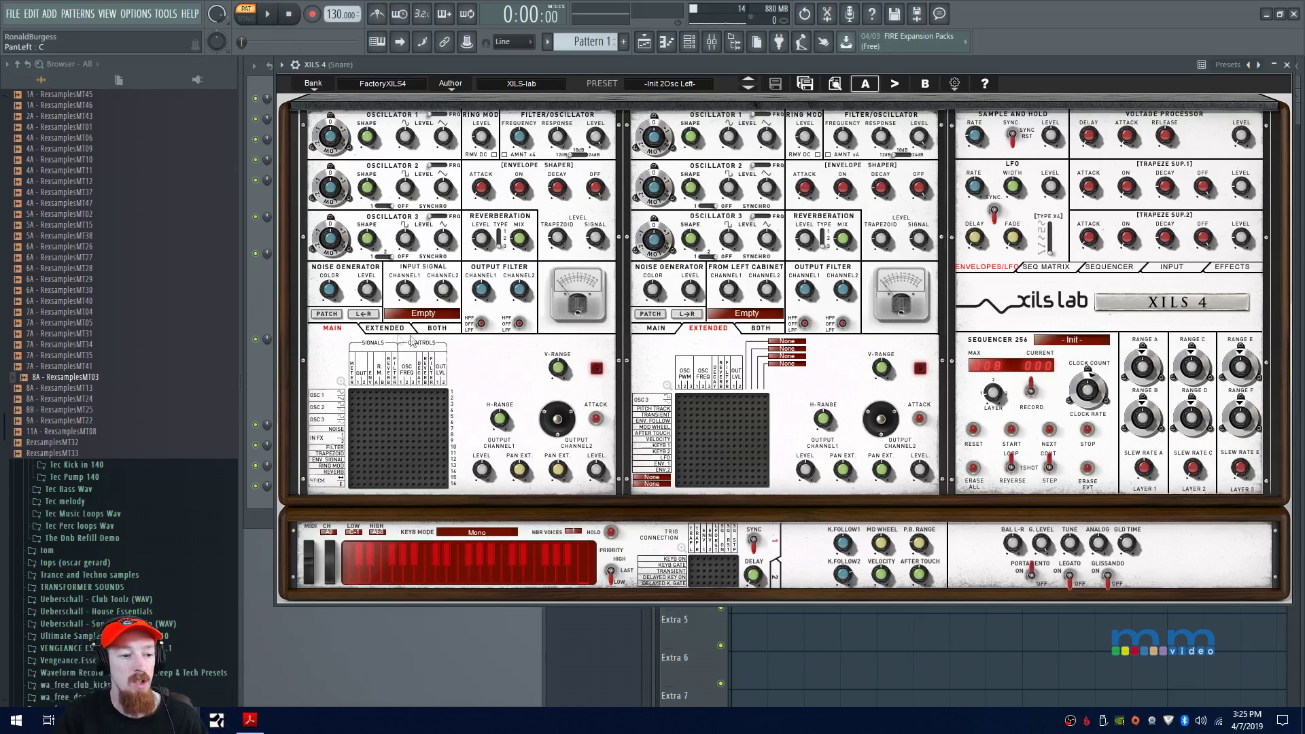
Route OSC 1's first waveform to Env in the left cabinet's main matrix.
click(341, 381)
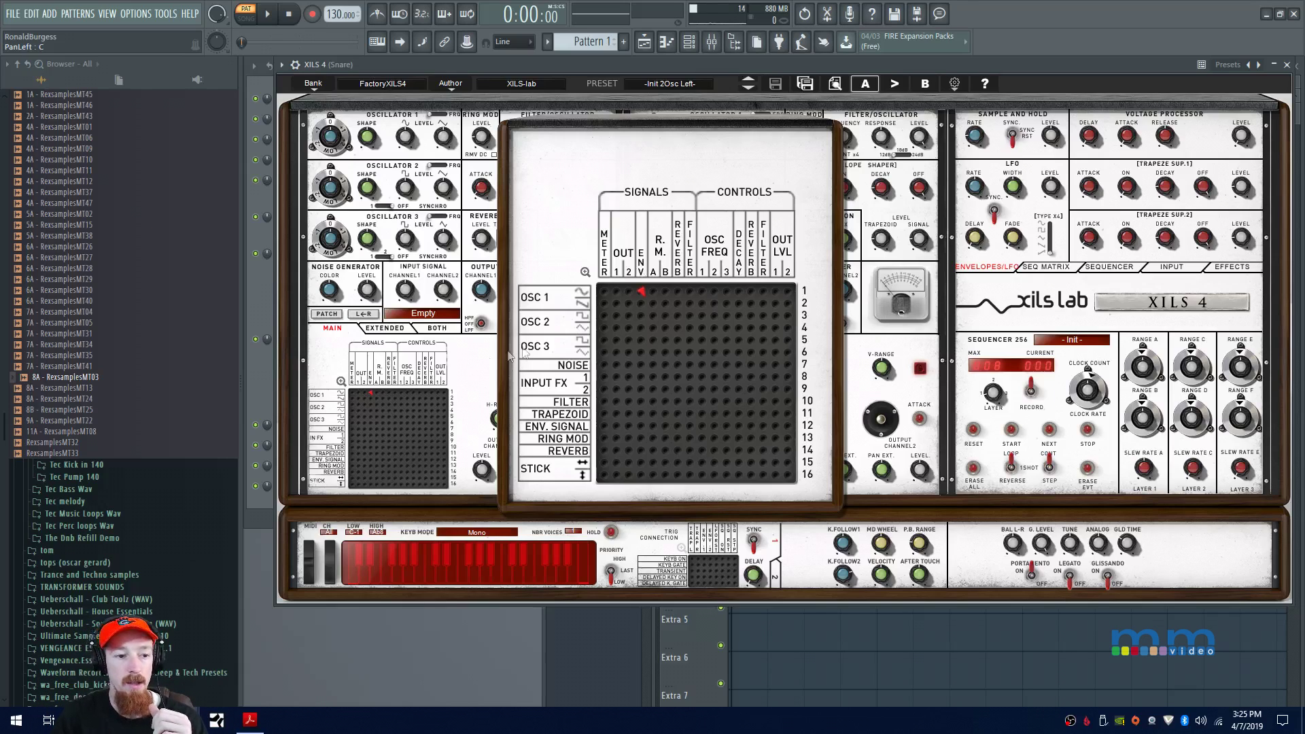
click(463, 373)
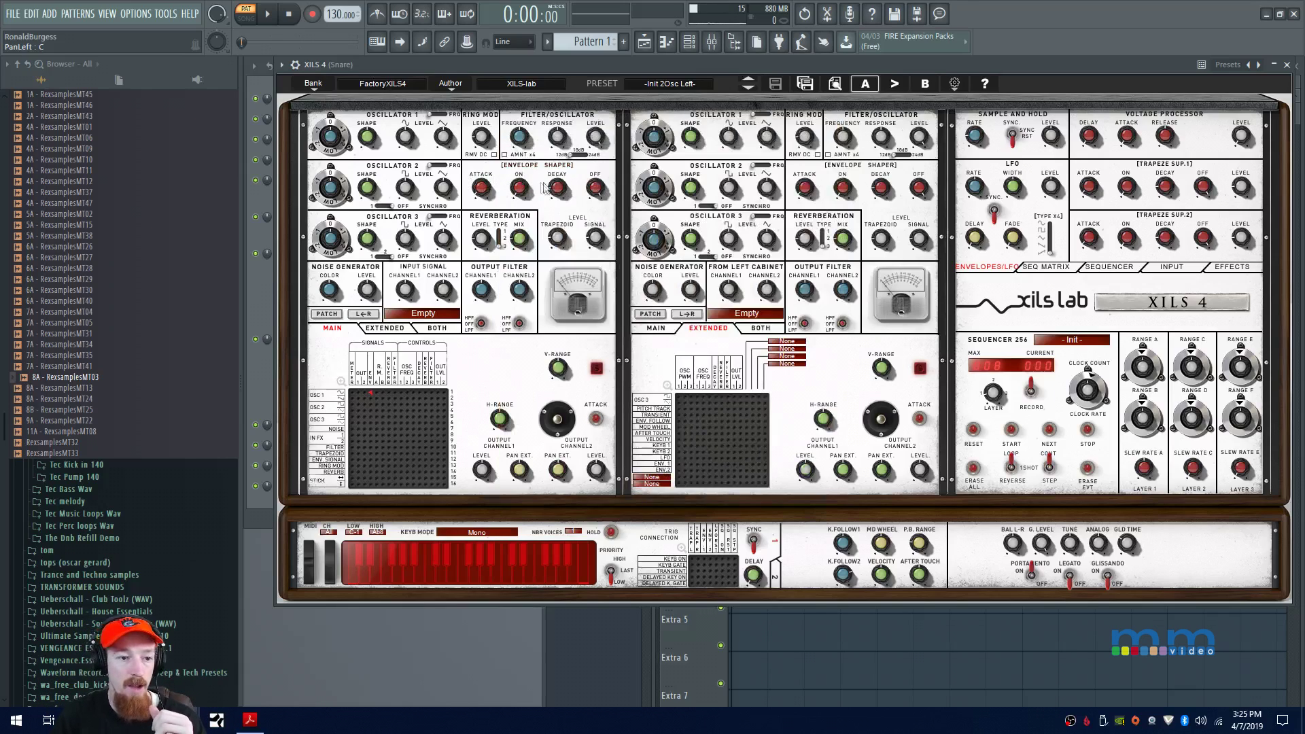
Switch the left cabinet's envelope to ADSR mode and shorten its release time.
click(564, 170)
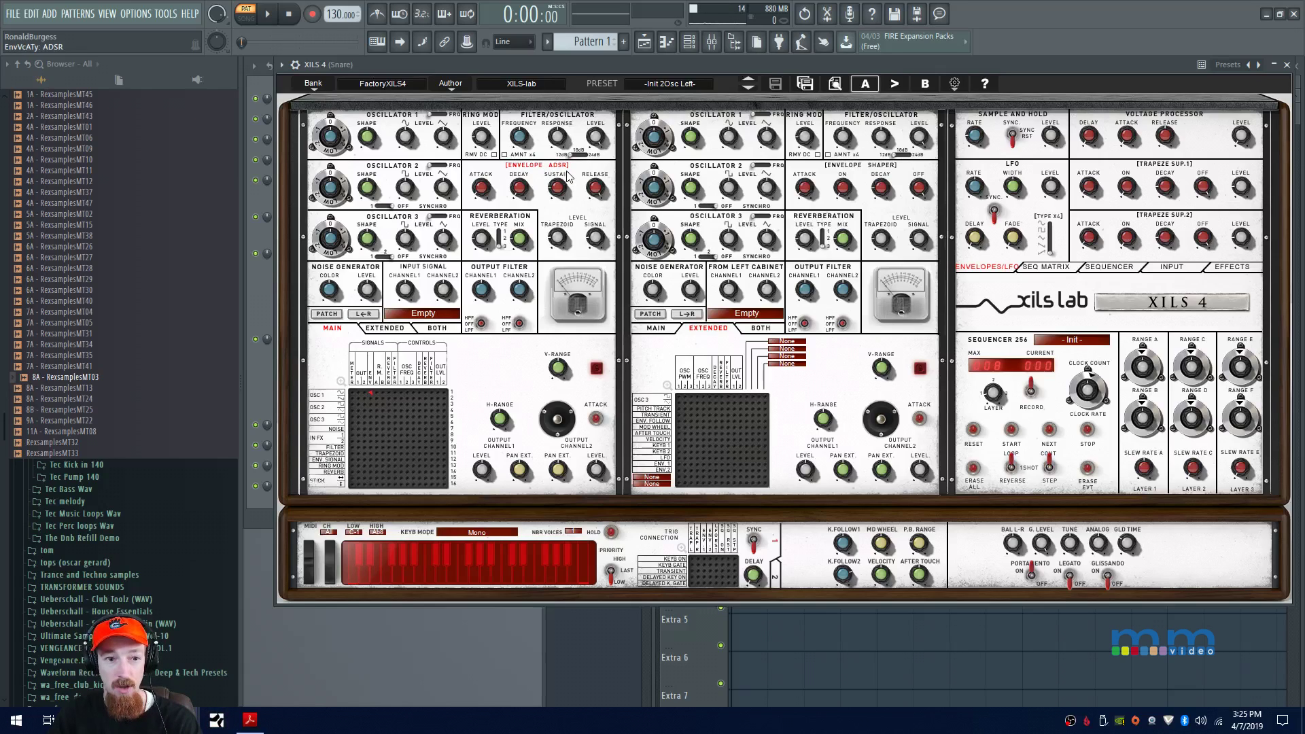
click(563, 171)
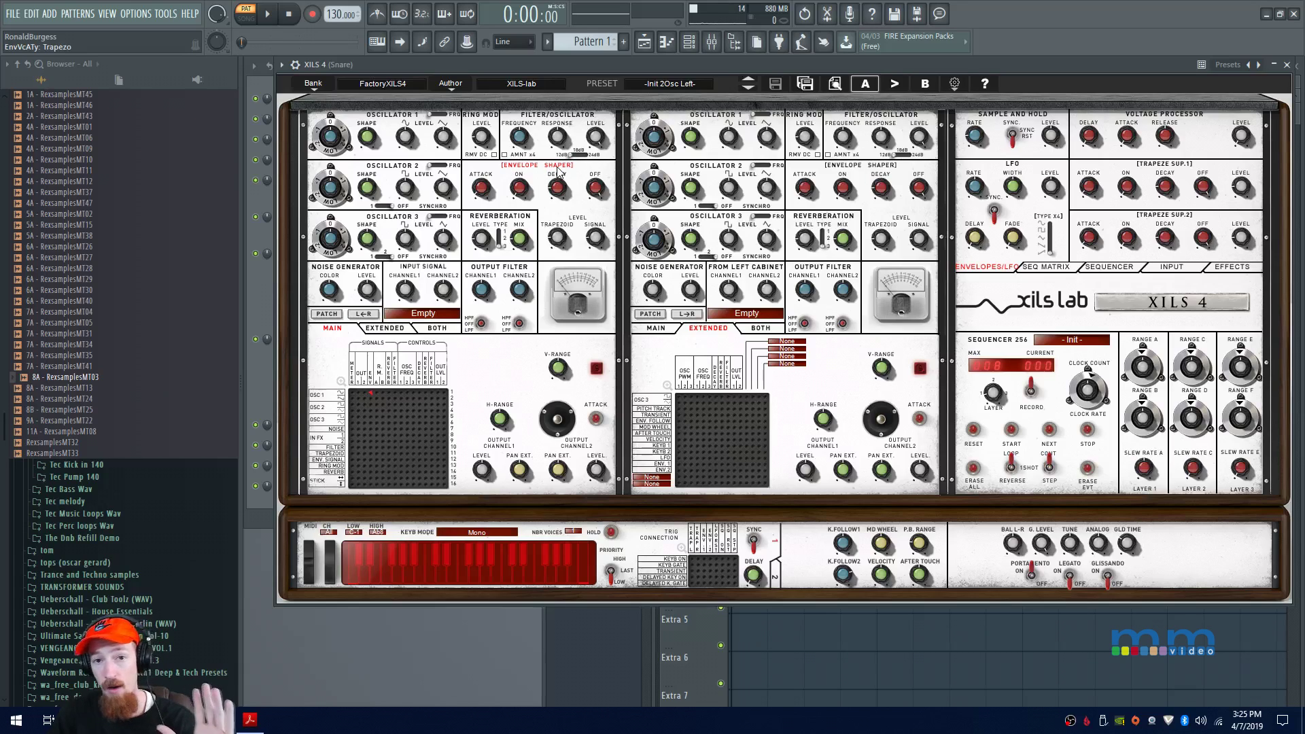
click(558, 170)
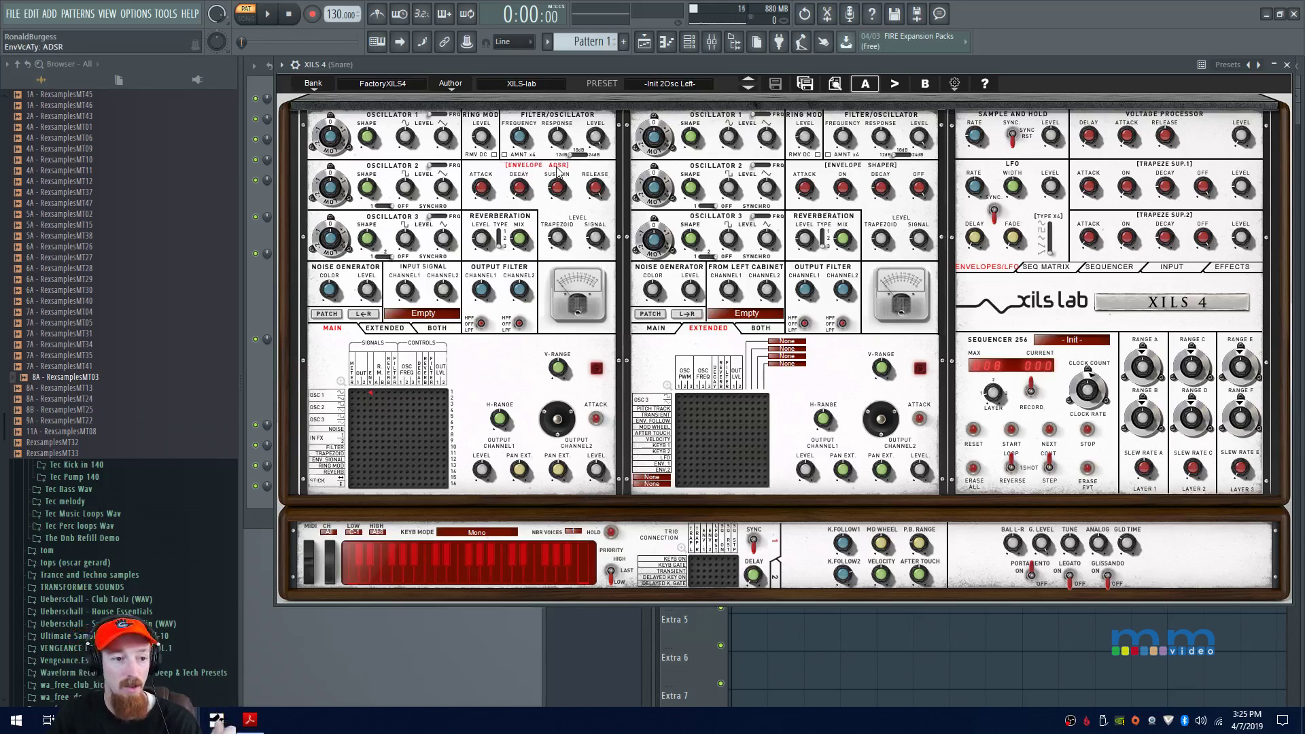
mouse_move(480, 195)
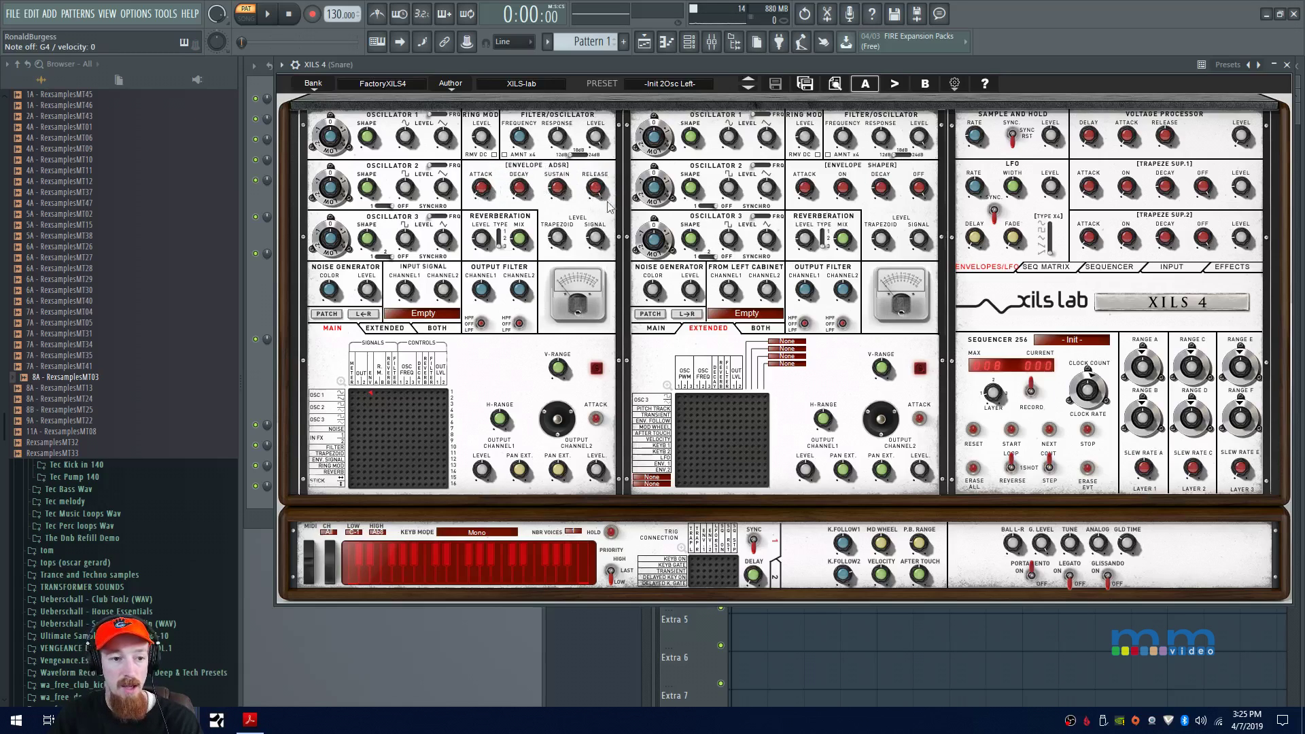
mouse_move(595, 196)
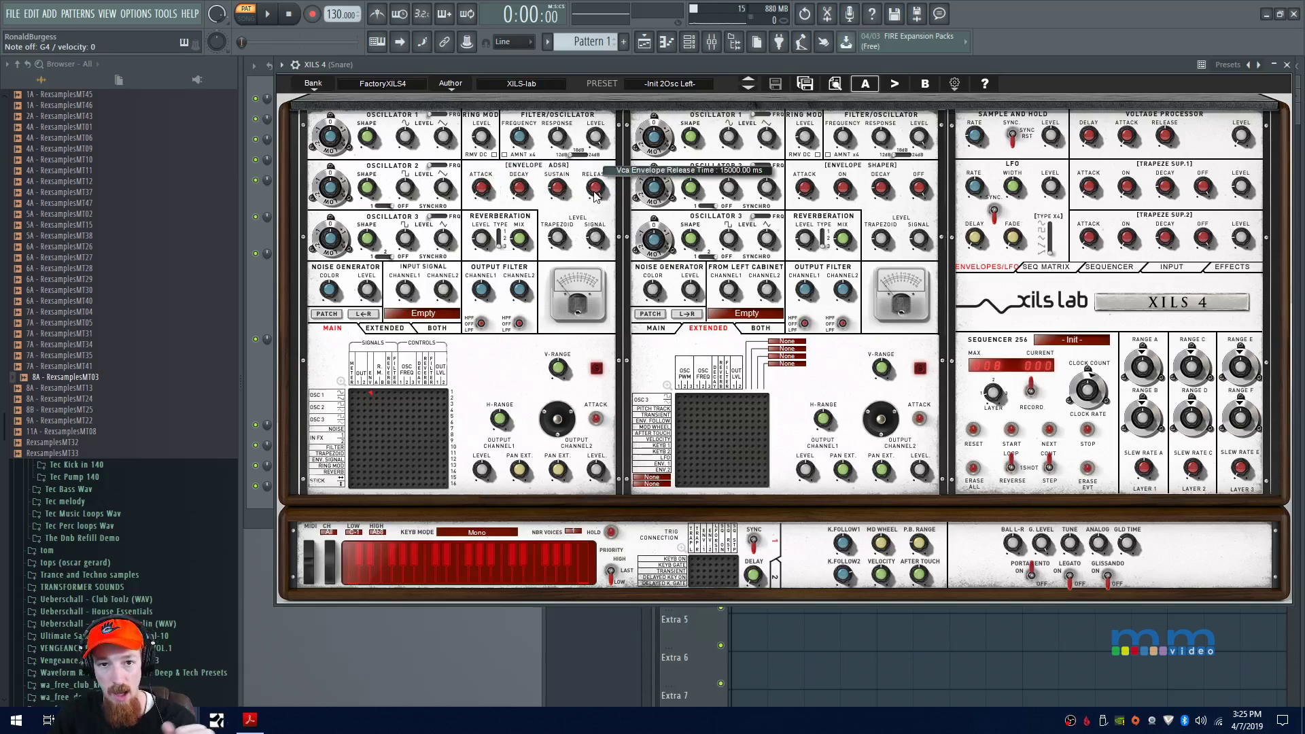
drag(596, 197, 596, 276)
mouse_move(597, 196)
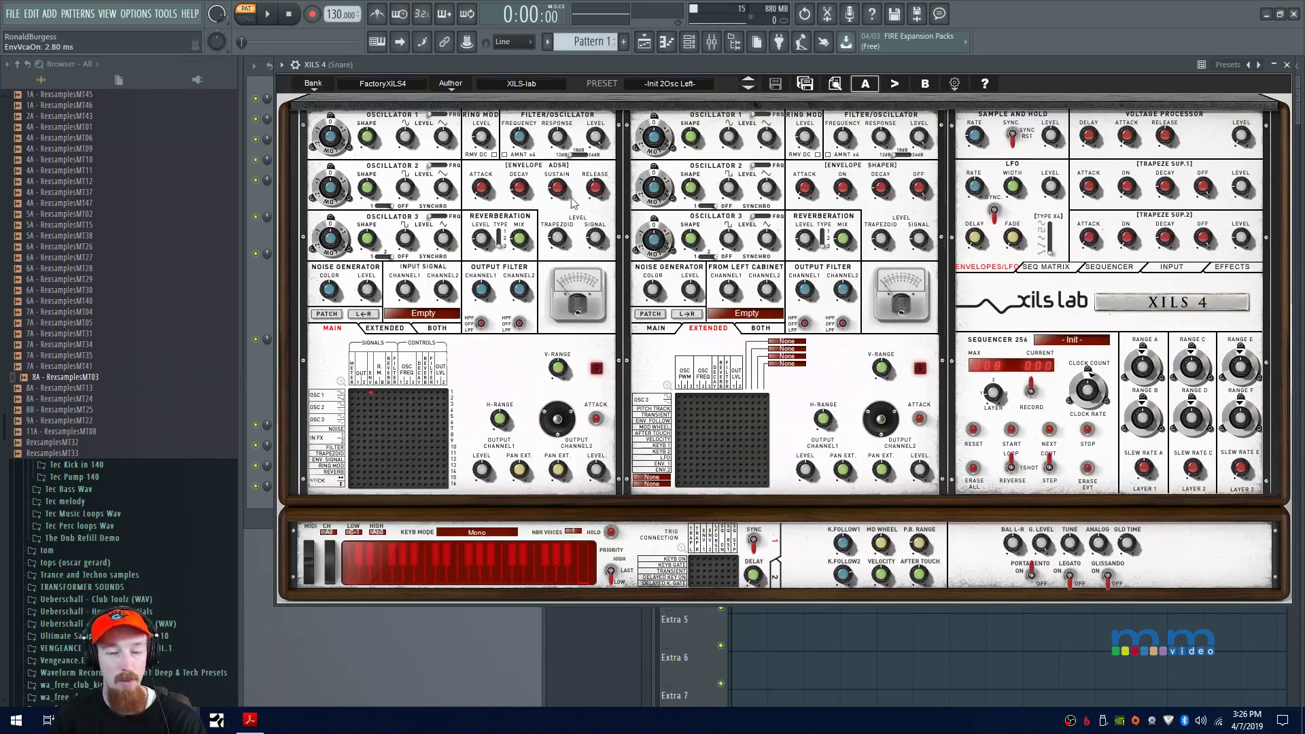
Set the left cabinet's VCA signal level to 100% and its trapezoid level to 0%.
mouse_move(601, 242)
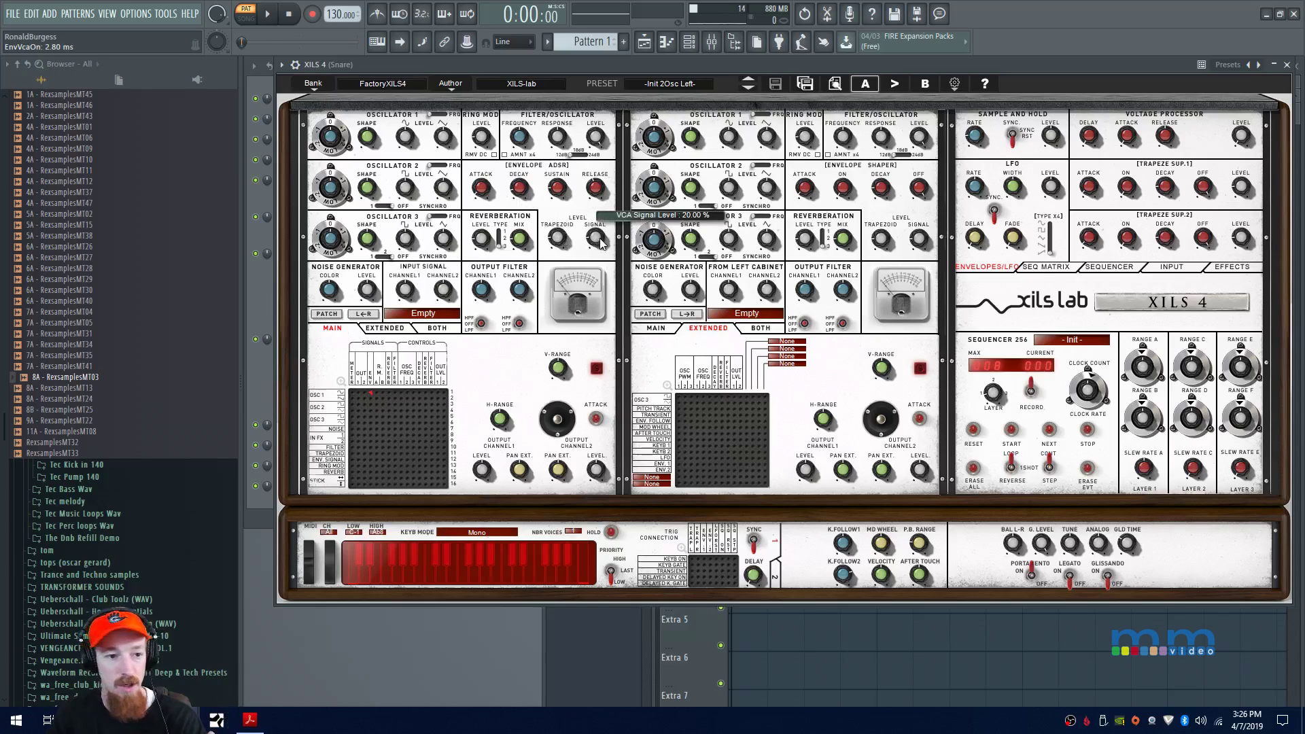
drag(599, 247, 600, 236)
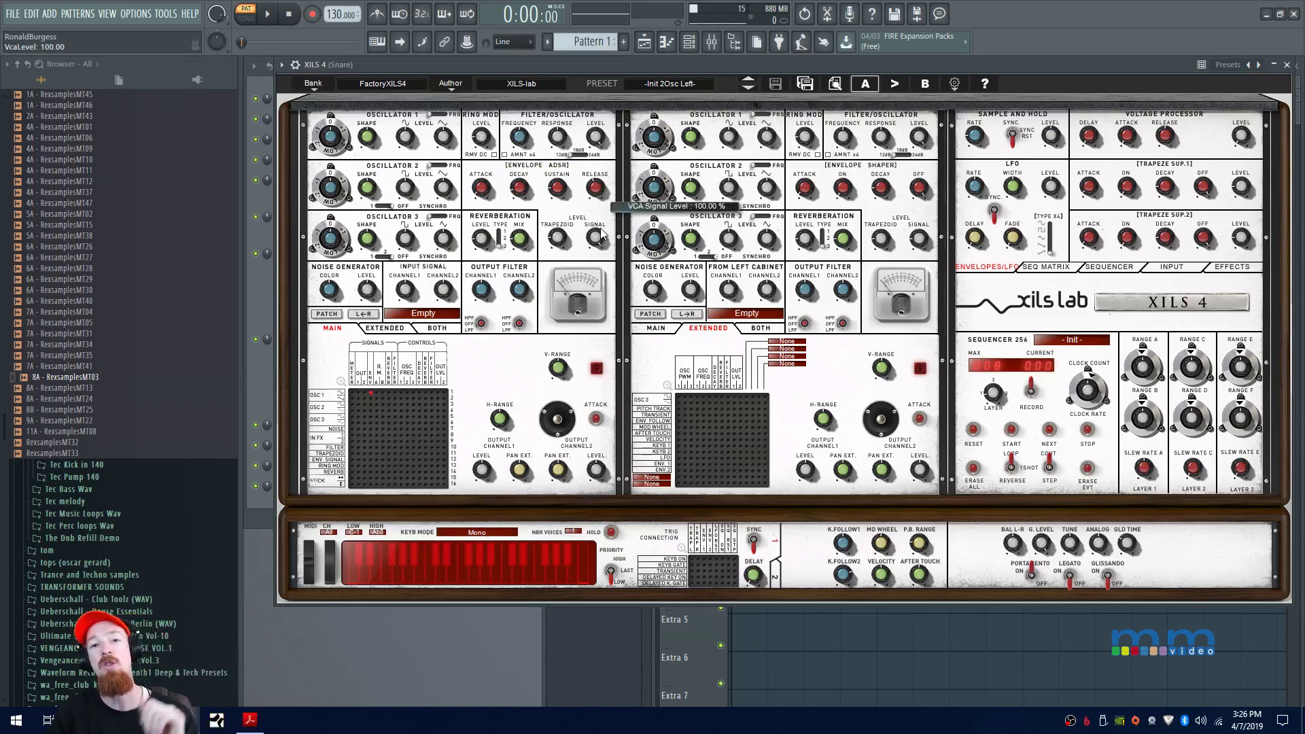
drag(557, 238, 559, 280)
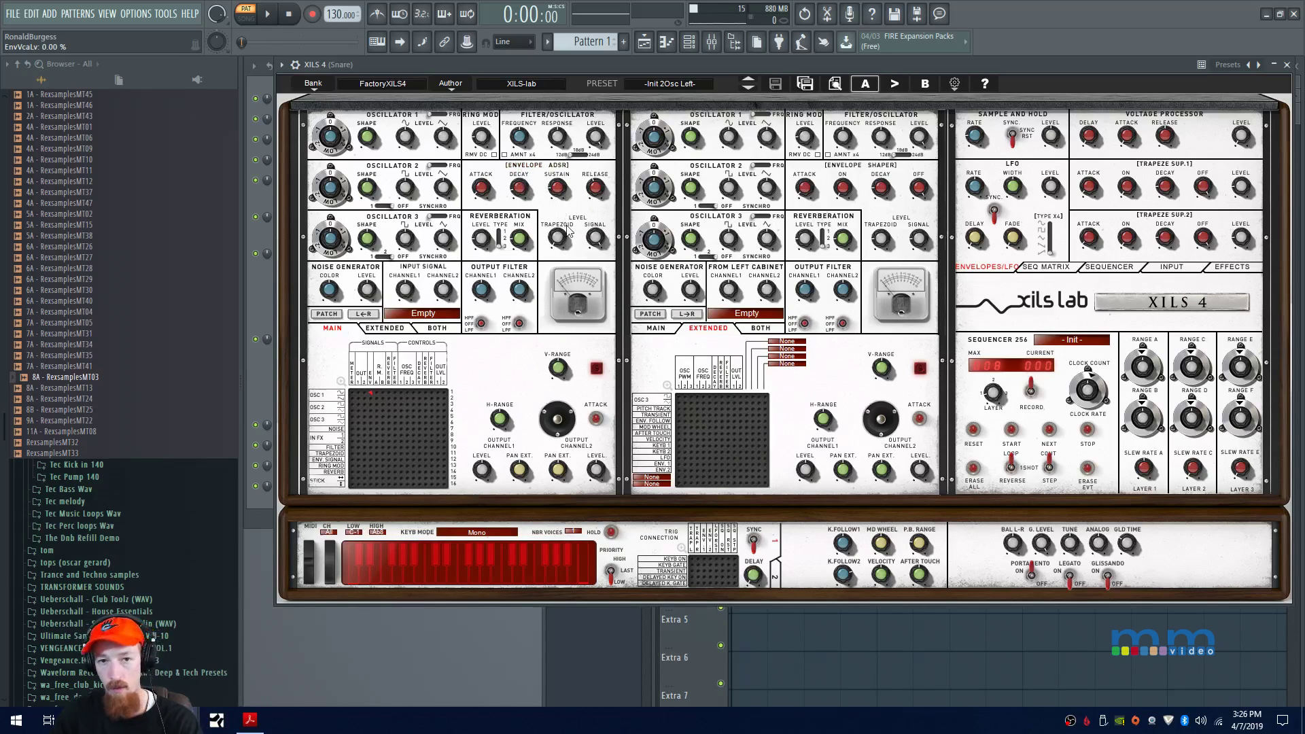
Route Env. Signal to Out 1 in the left cabinet's main matrix.
click(341, 382)
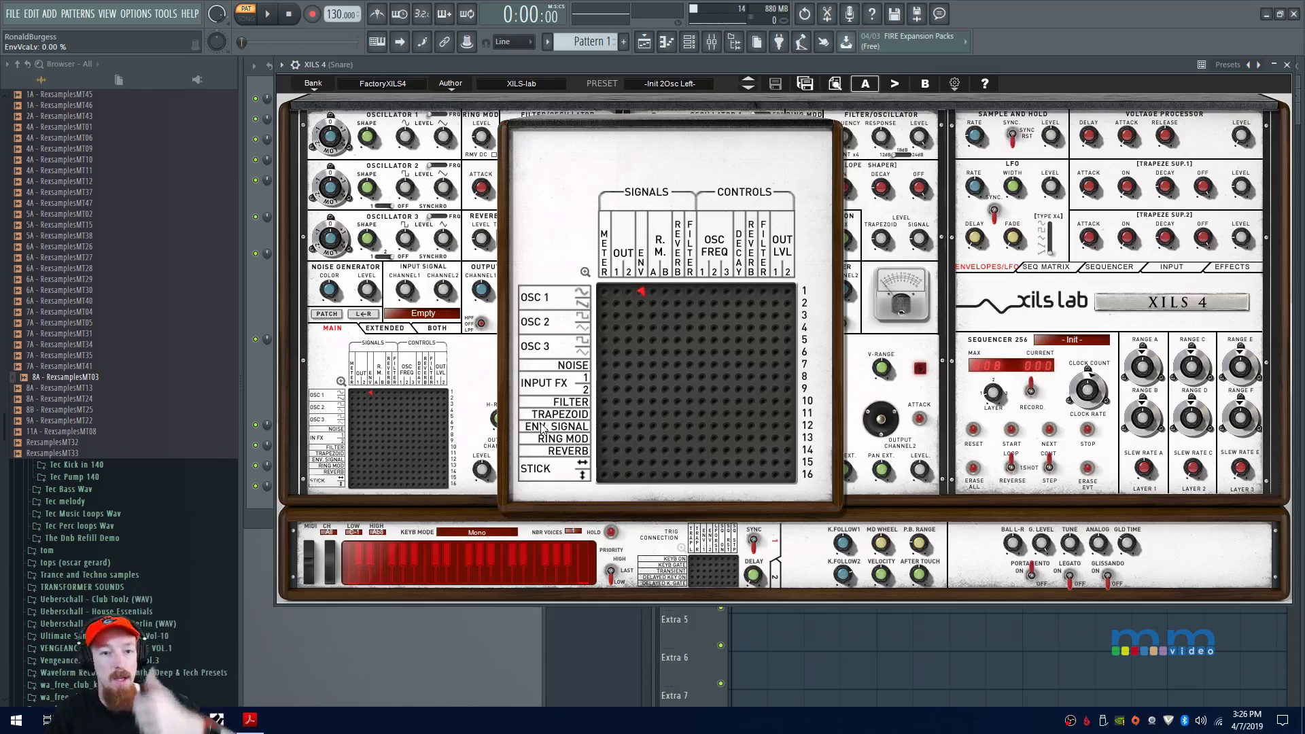
click(617, 426)
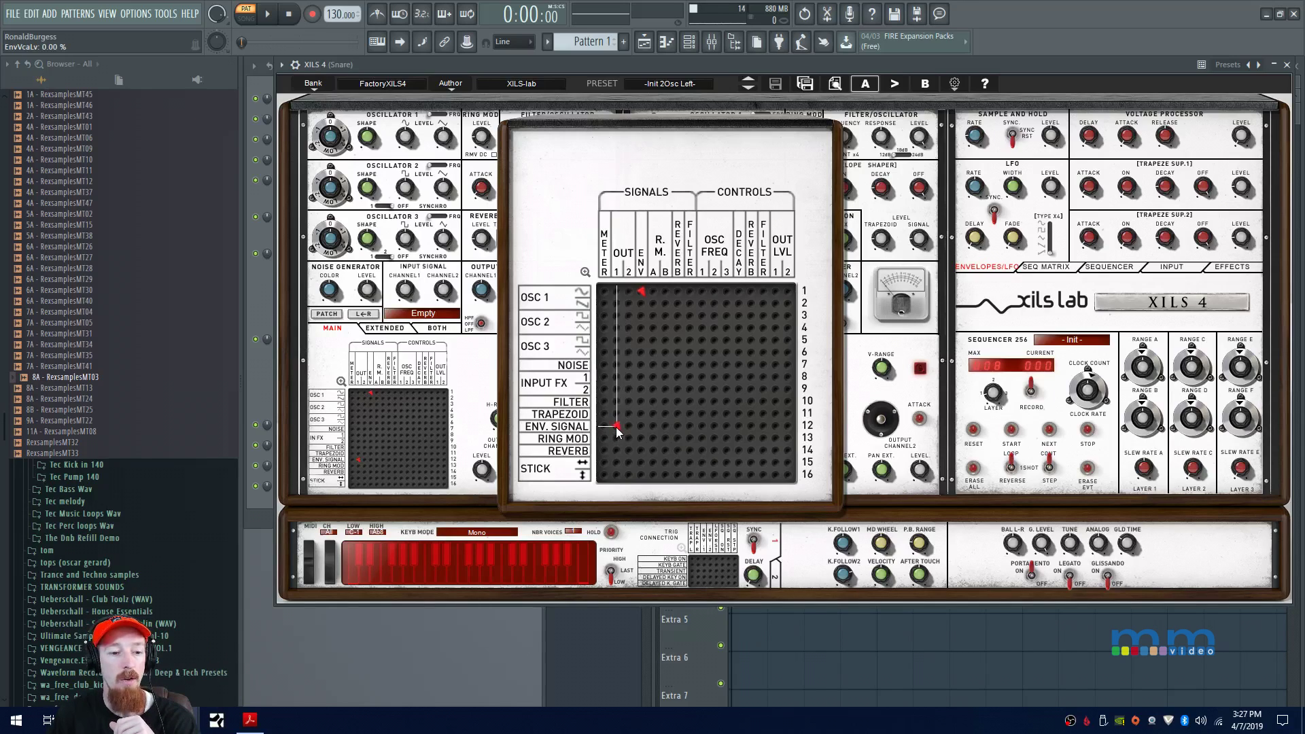
click(474, 373)
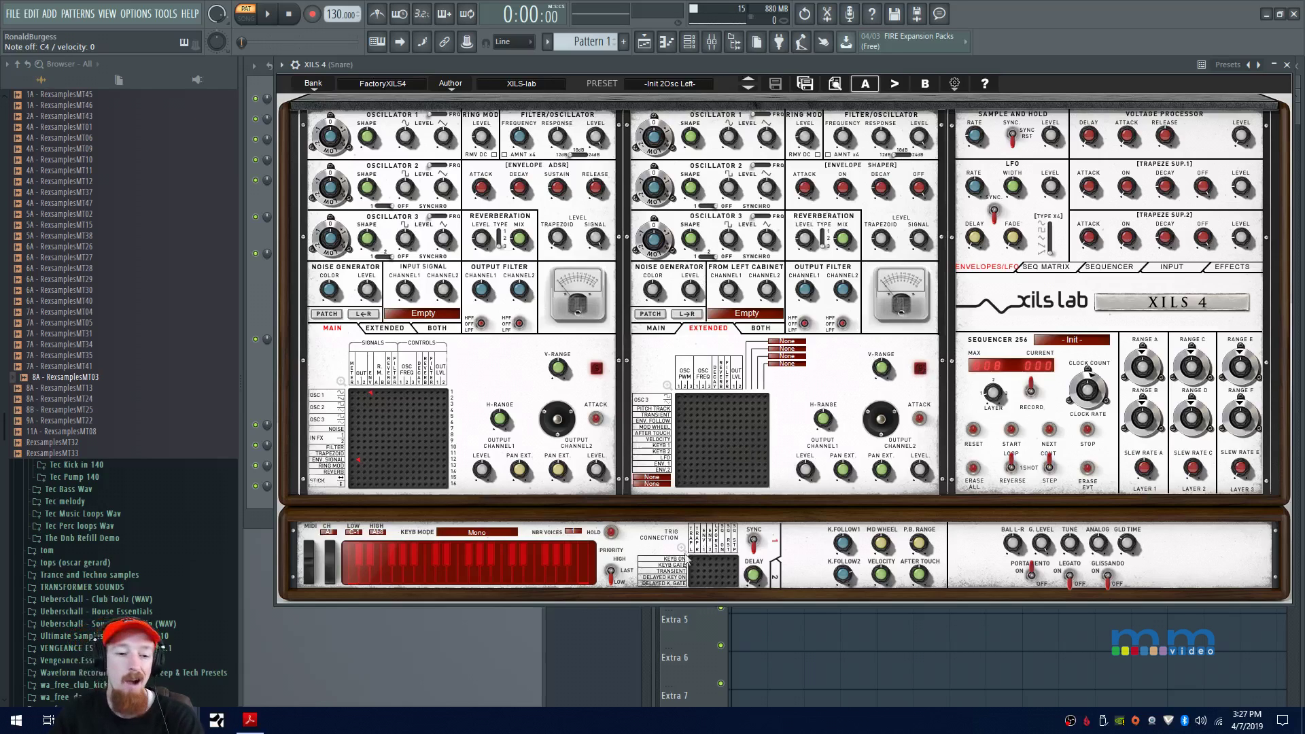
Try Keyb On as the trigger source for Trap Left in the keyboard's trigger connection matrix.
click(682, 549)
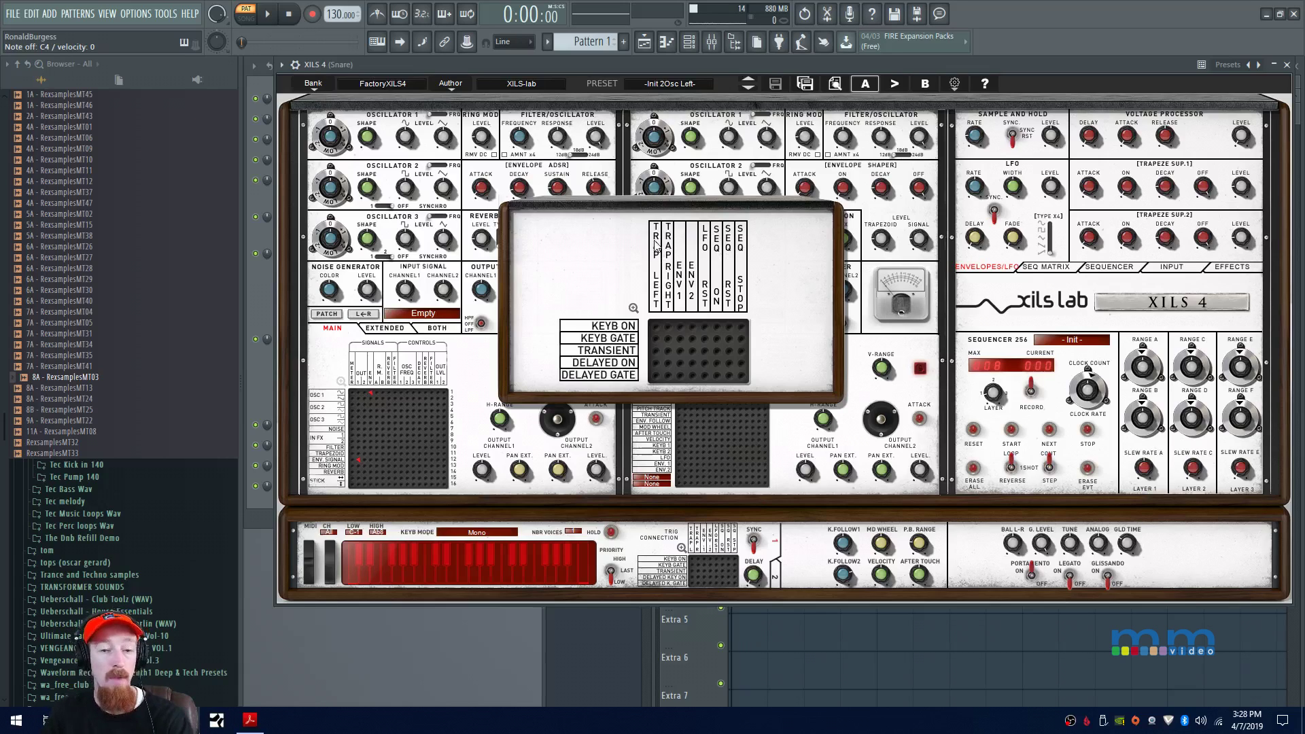
click(474, 372)
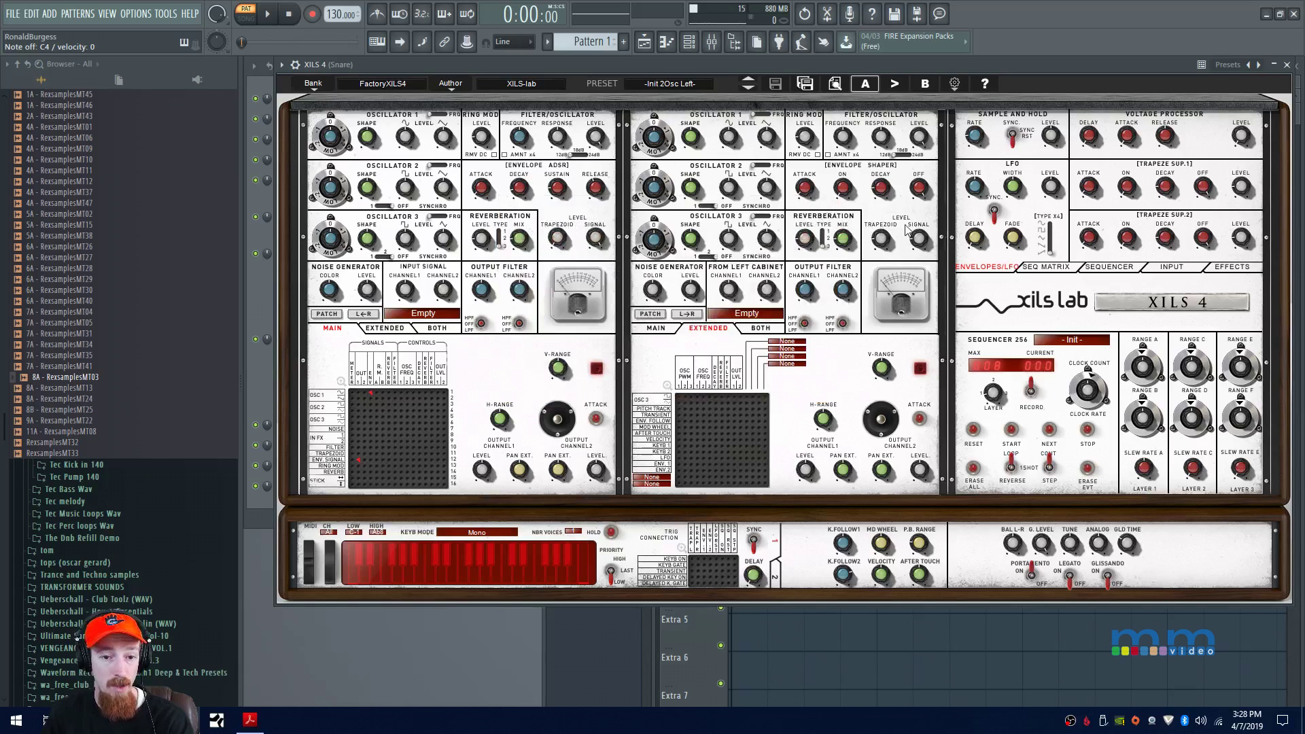
click(683, 548)
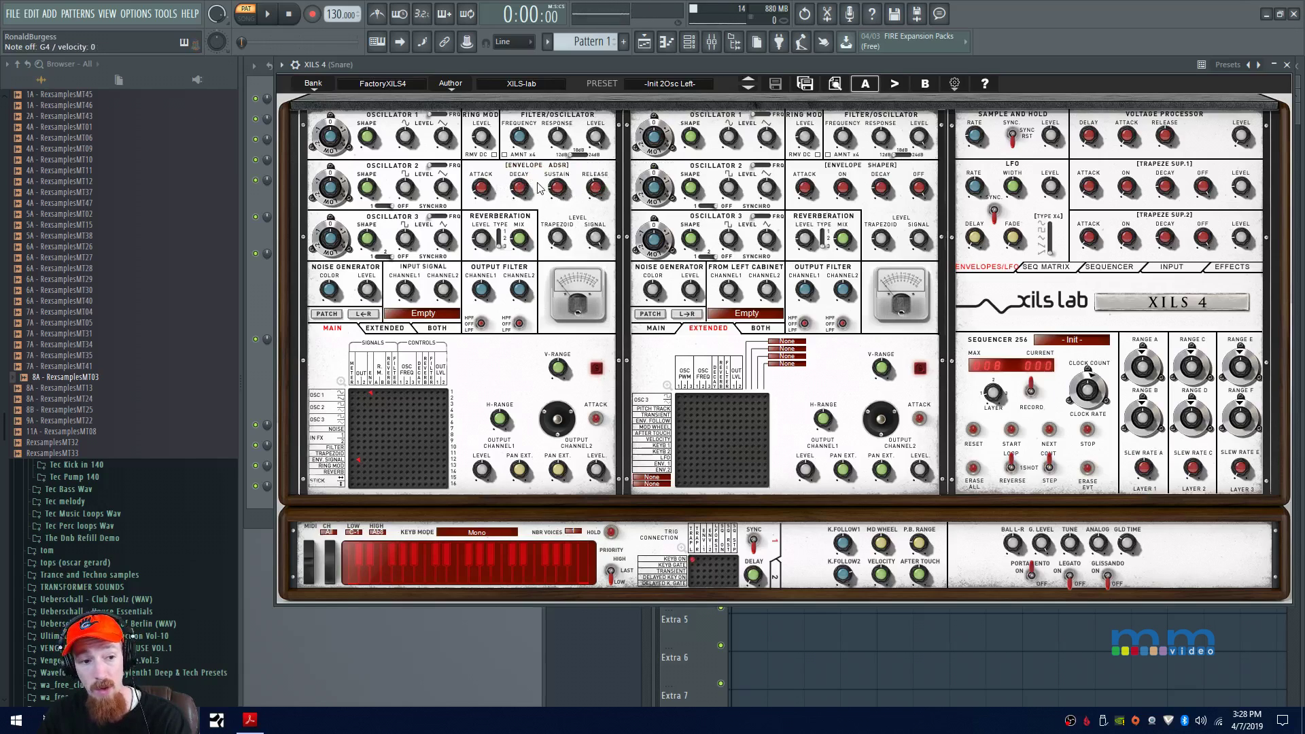
Make Keyb Gate the trigger for Trap Left in the trigger connection matrix instead of Keyb On, and play a test note.
click(682, 548)
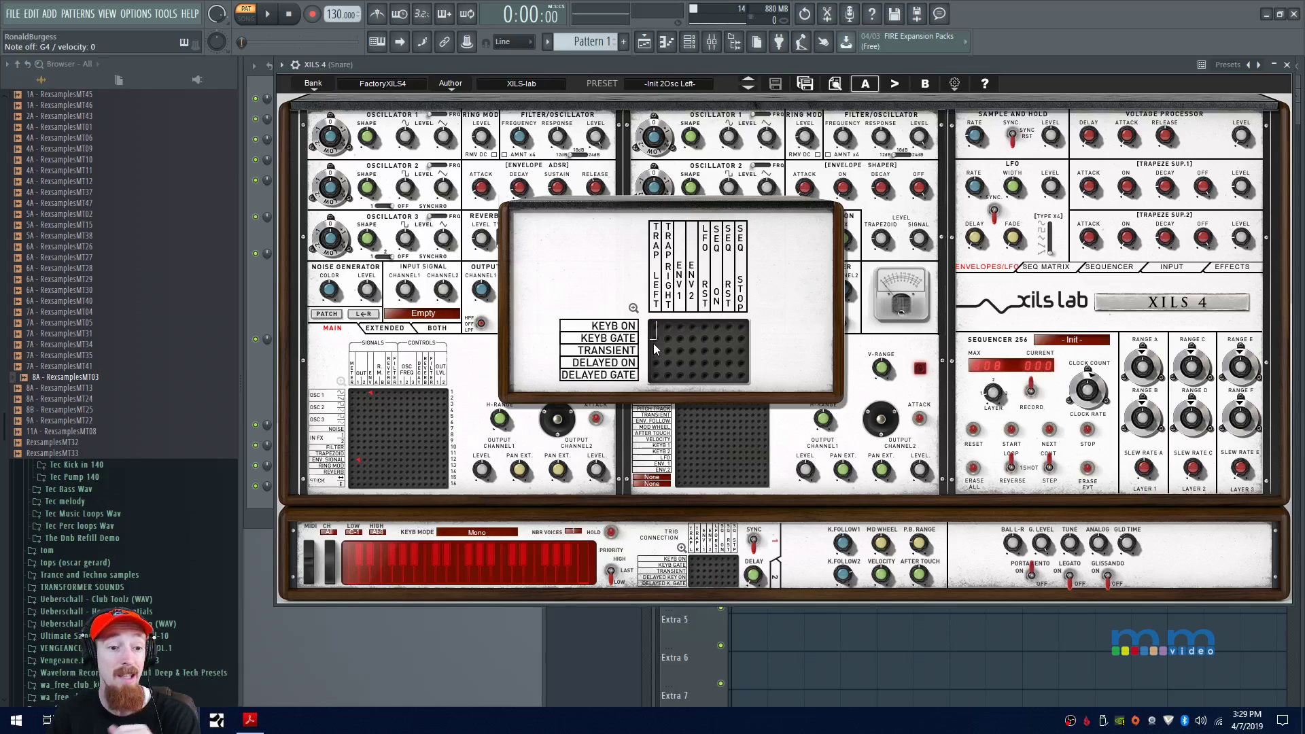
click(656, 339)
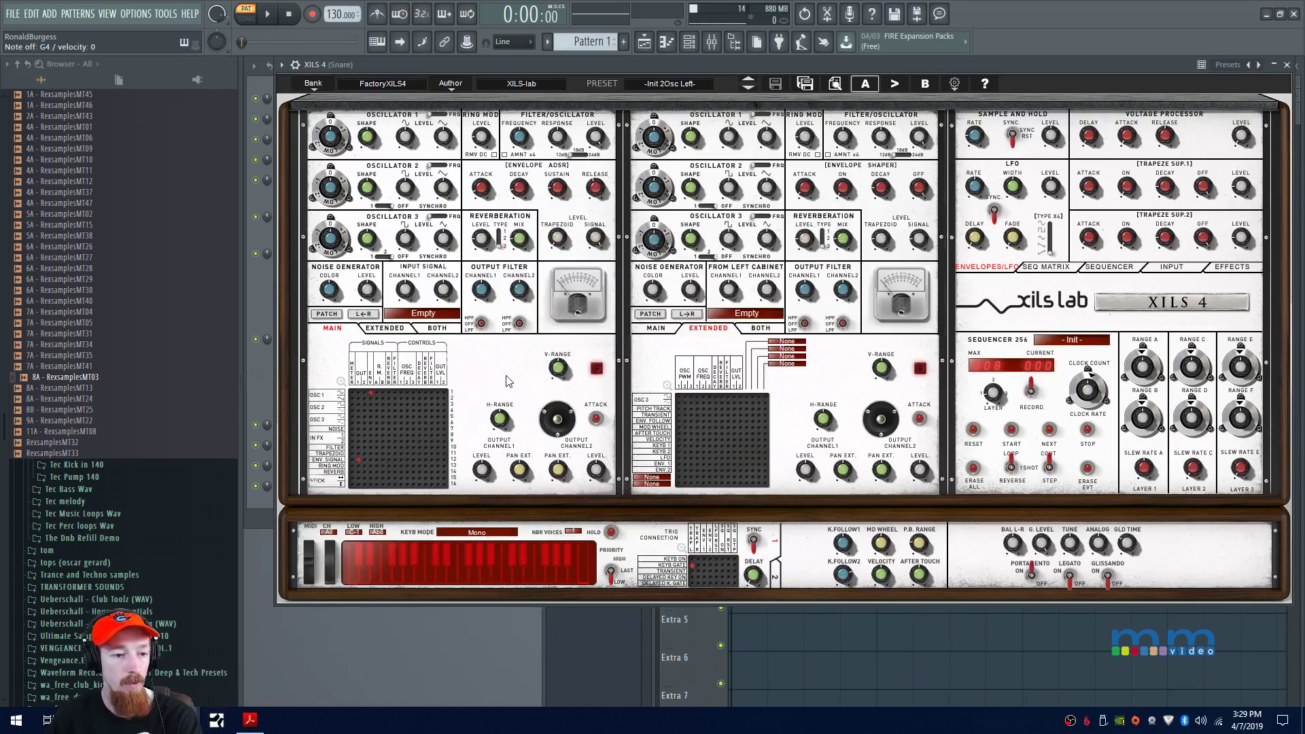
key(b)
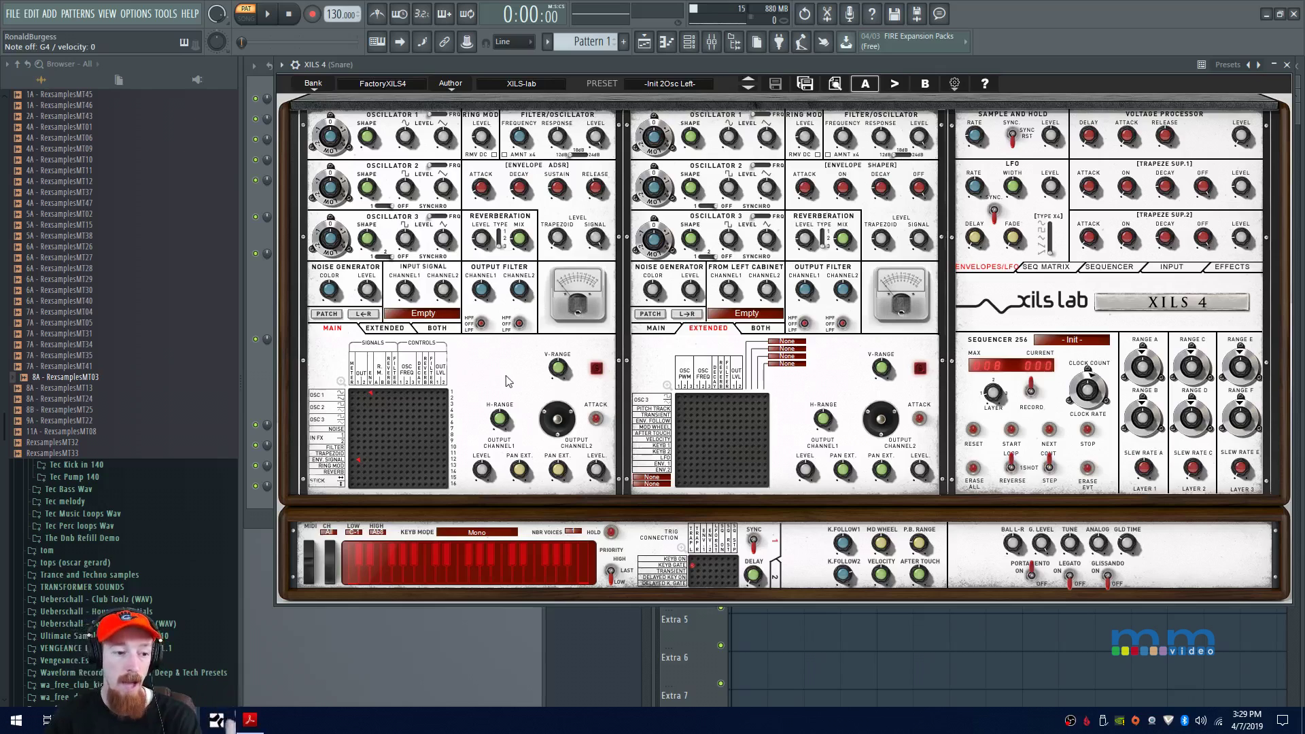
Review the left cabinet's main matrix routing and lower the ADSR envelope's release time.
click(341, 381)
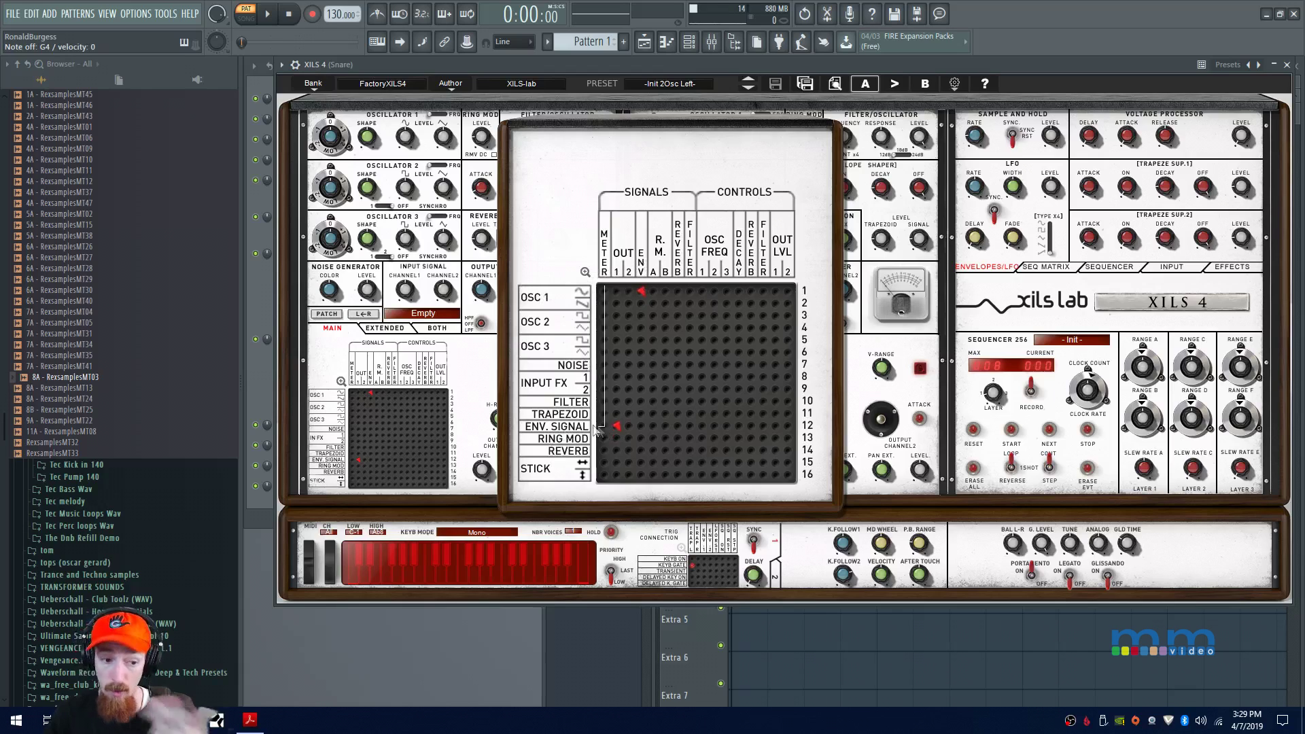
click(493, 359)
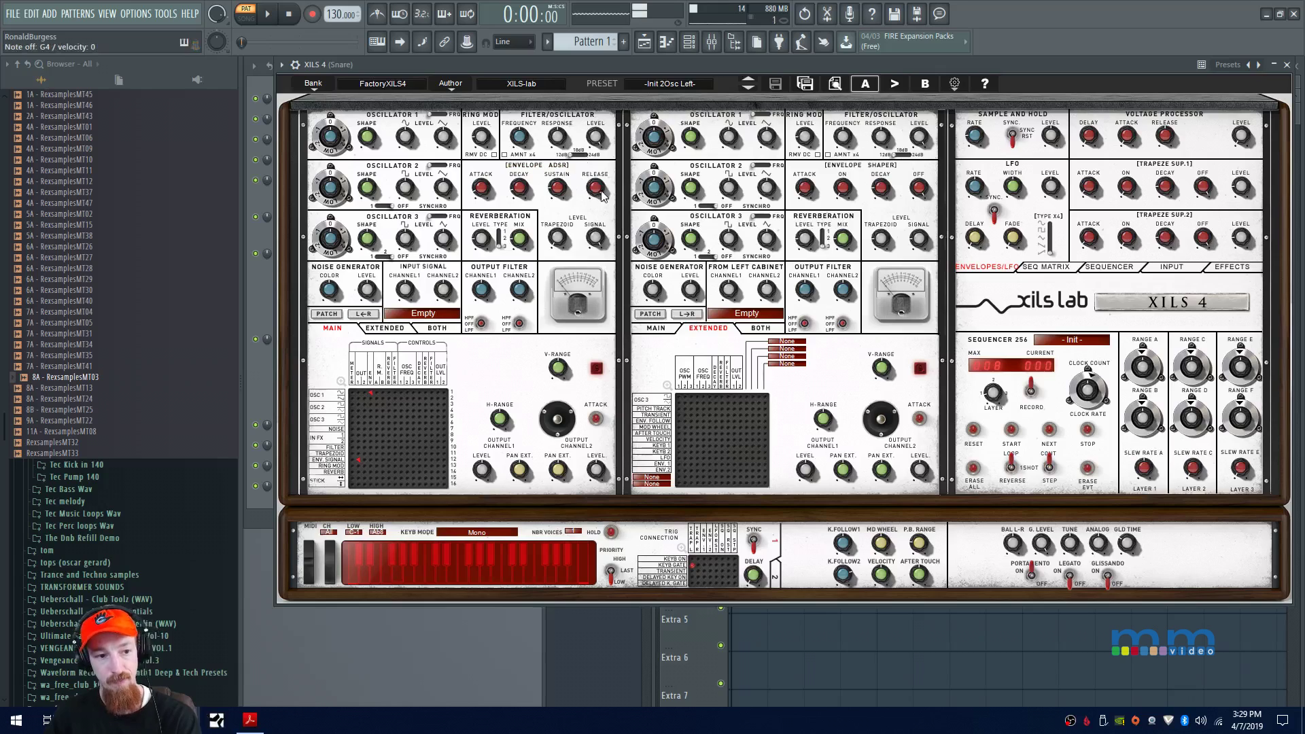
drag(600, 195, 595, 267)
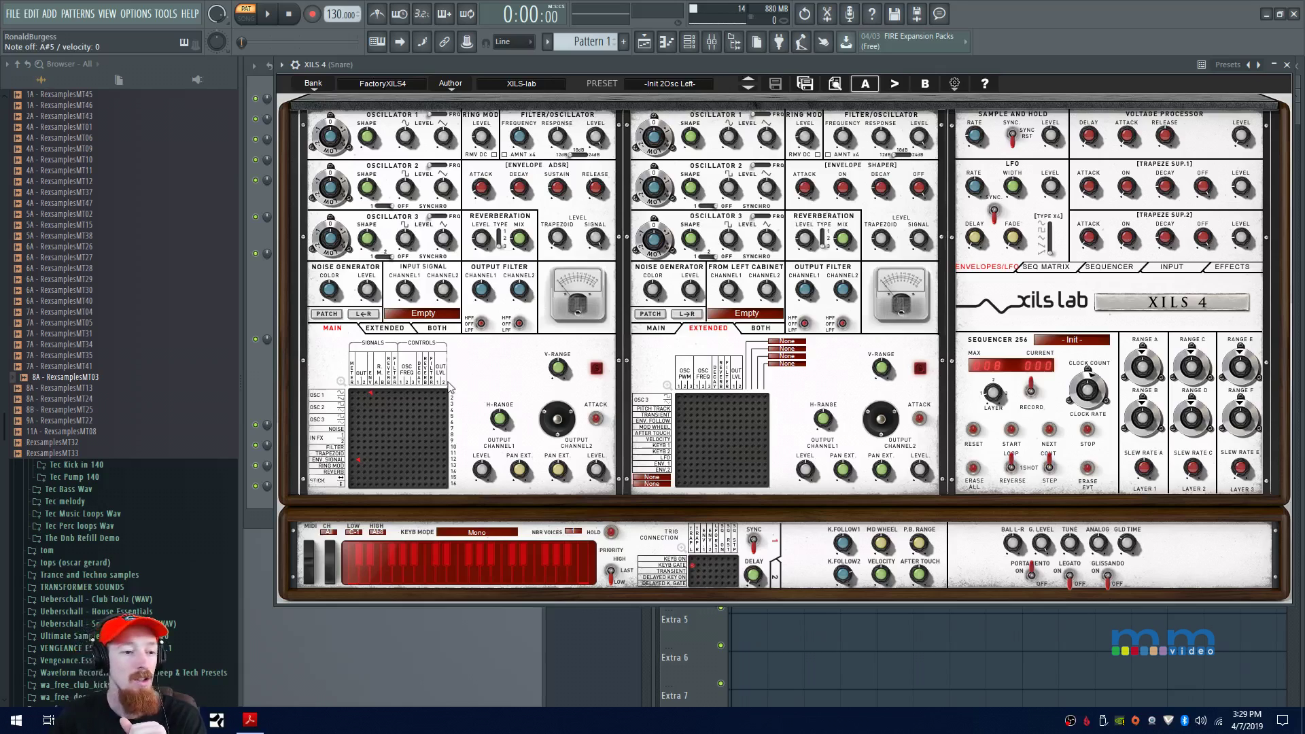
Route Keyb 1 to Osc Freq 1, 2 and 3 in the left cabinet's extended matrix.
click(387, 330)
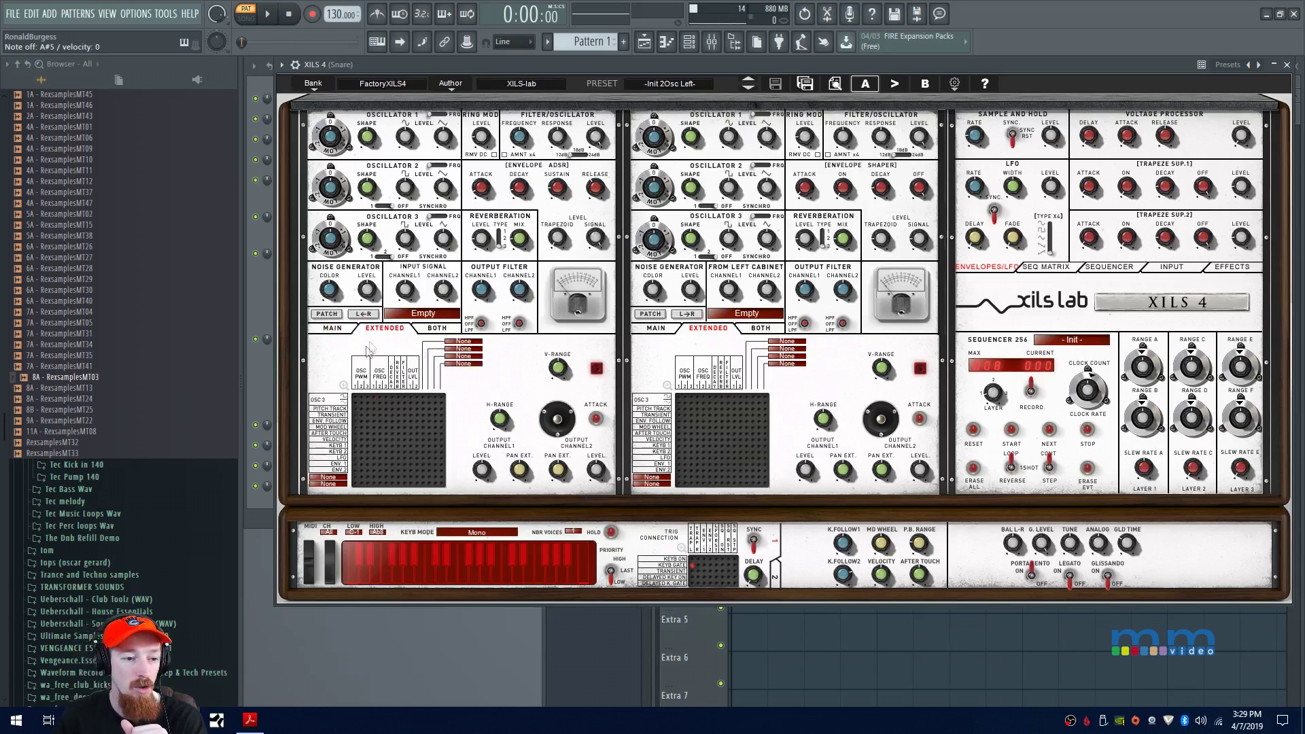
click(343, 386)
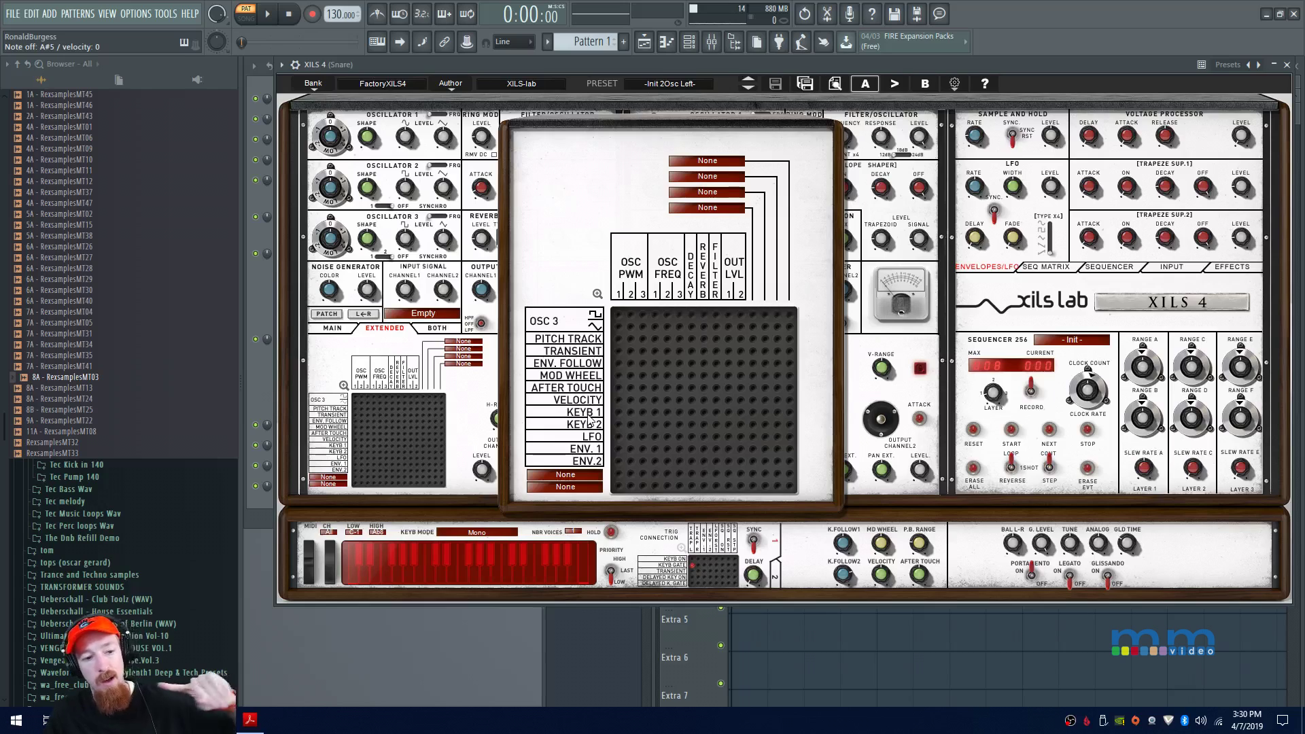
click(656, 413)
click(667, 412)
click(679, 412)
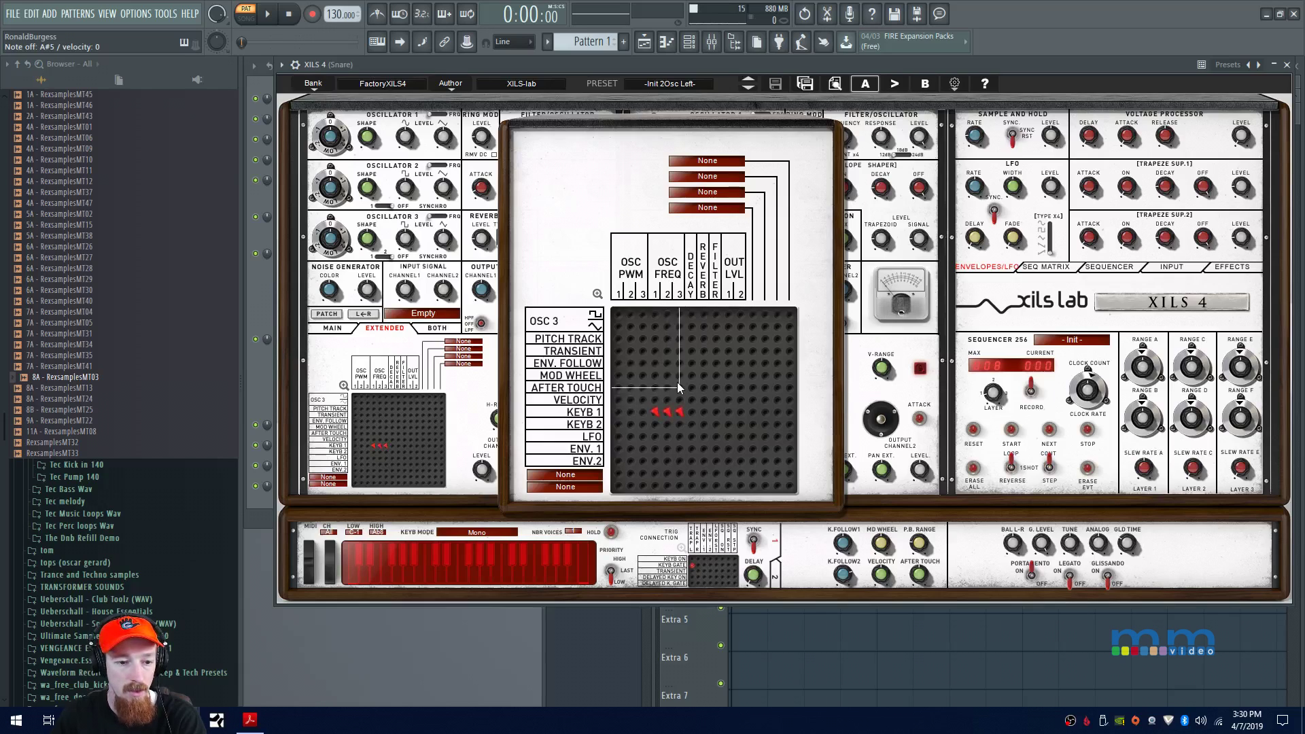
click(804, 544)
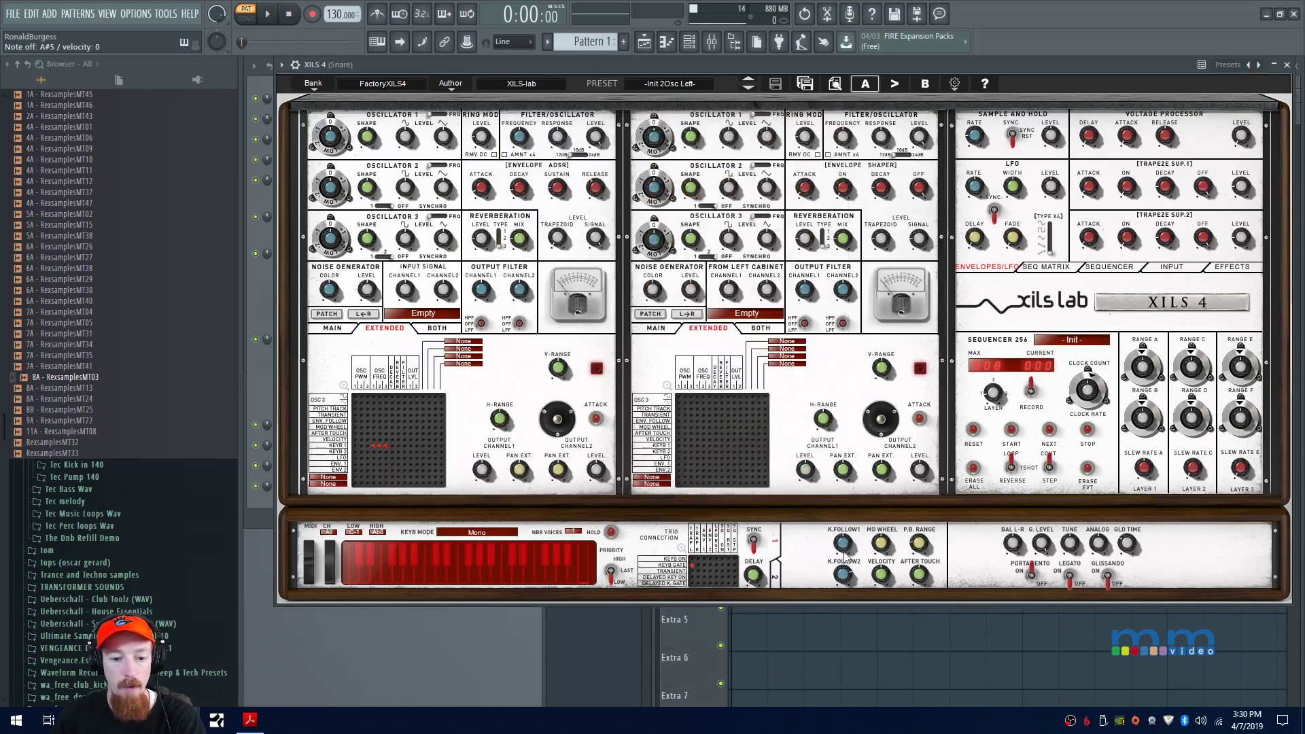
Check the Keyb Follow 1 range, turn portamento off and play a few test notes.
mouse_move(846, 547)
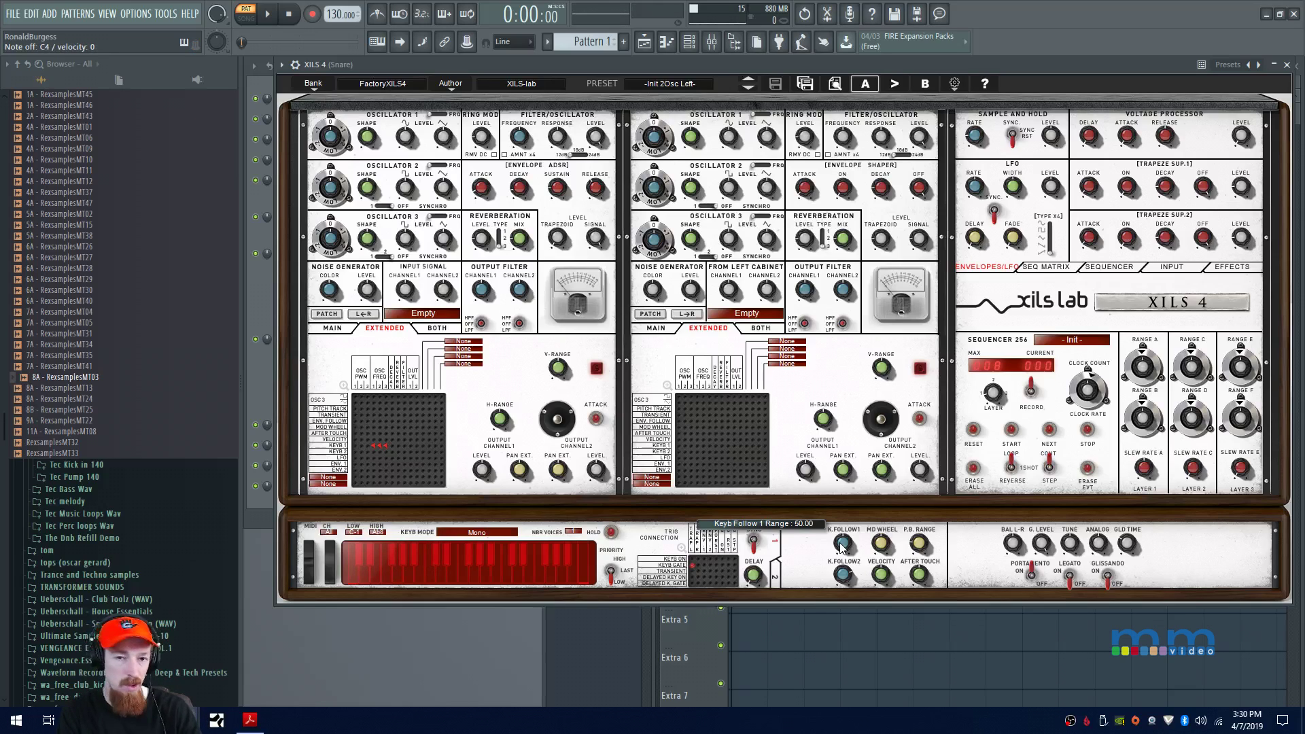
click(1033, 576)
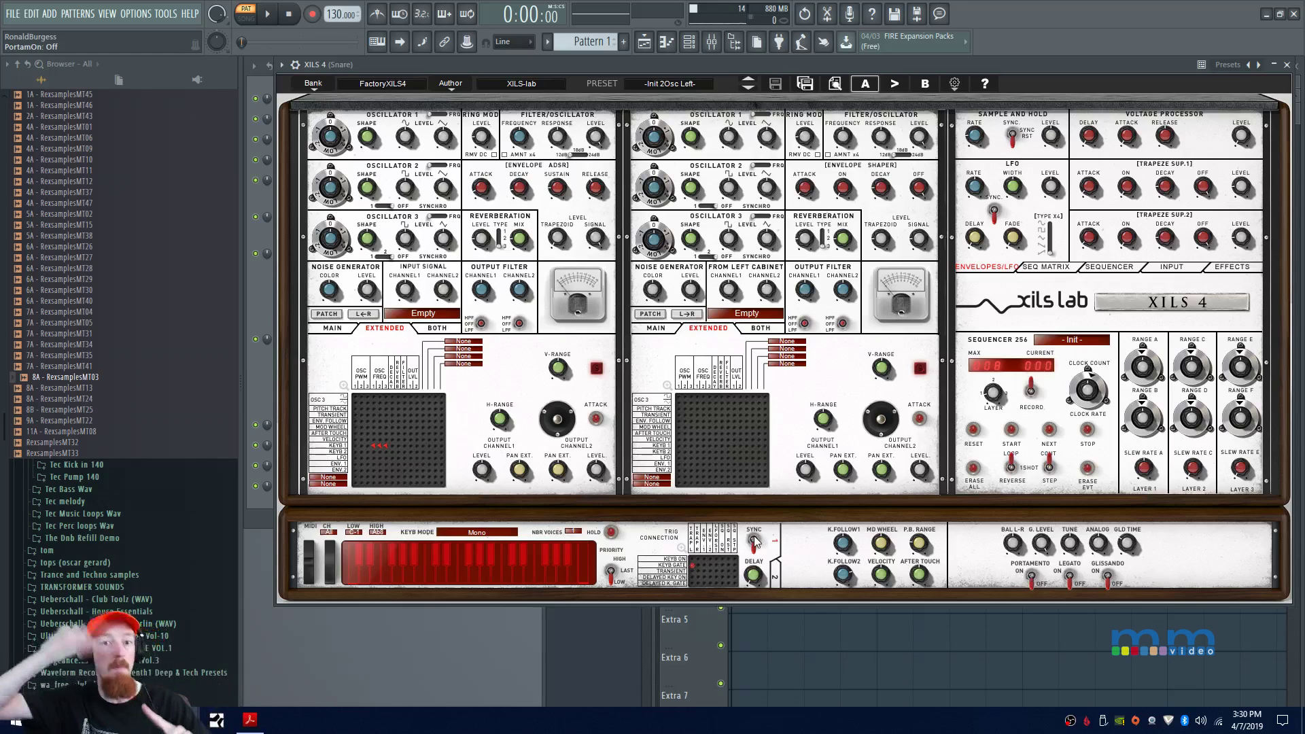
key(z)
key(z)
click(1031, 577)
key(z)
key(z)
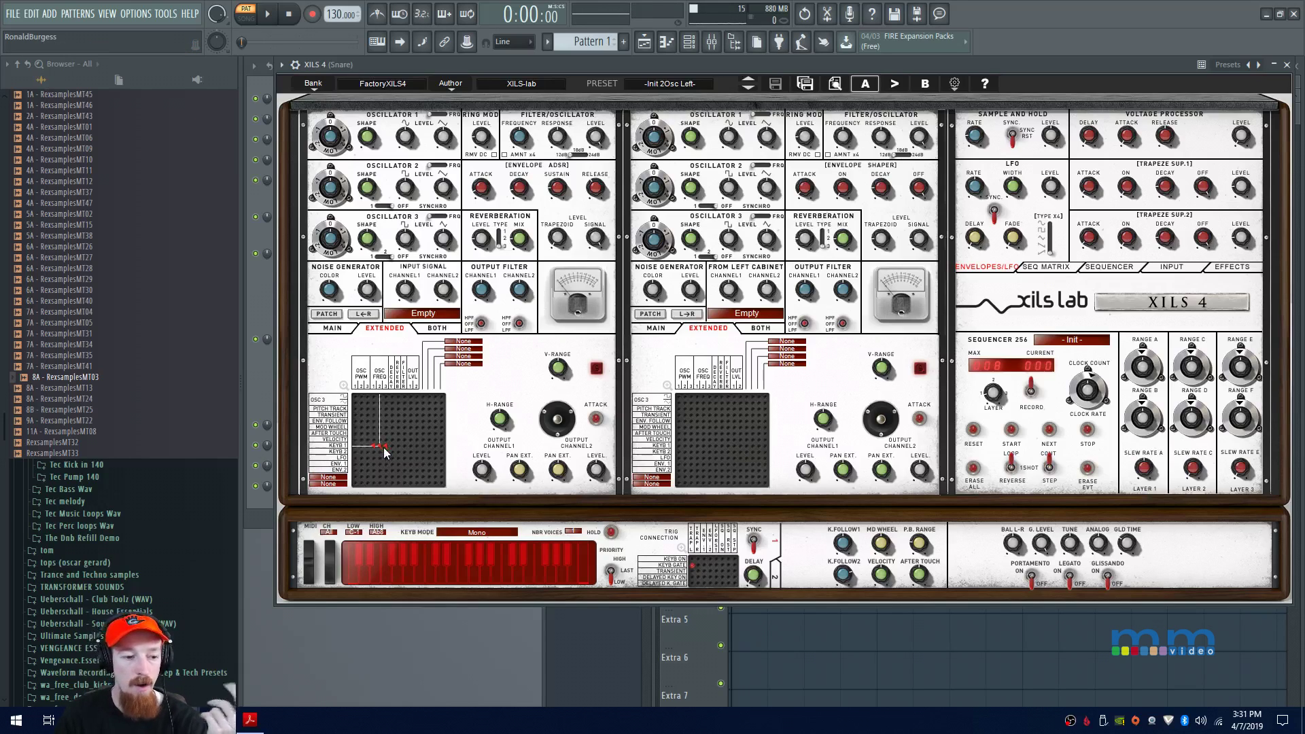
Move the Osc Freq 1, 2 and 3 pins from Keyb 1 to Keyb 2 in the left cabinet's extended matrix.
mouse_move(842, 577)
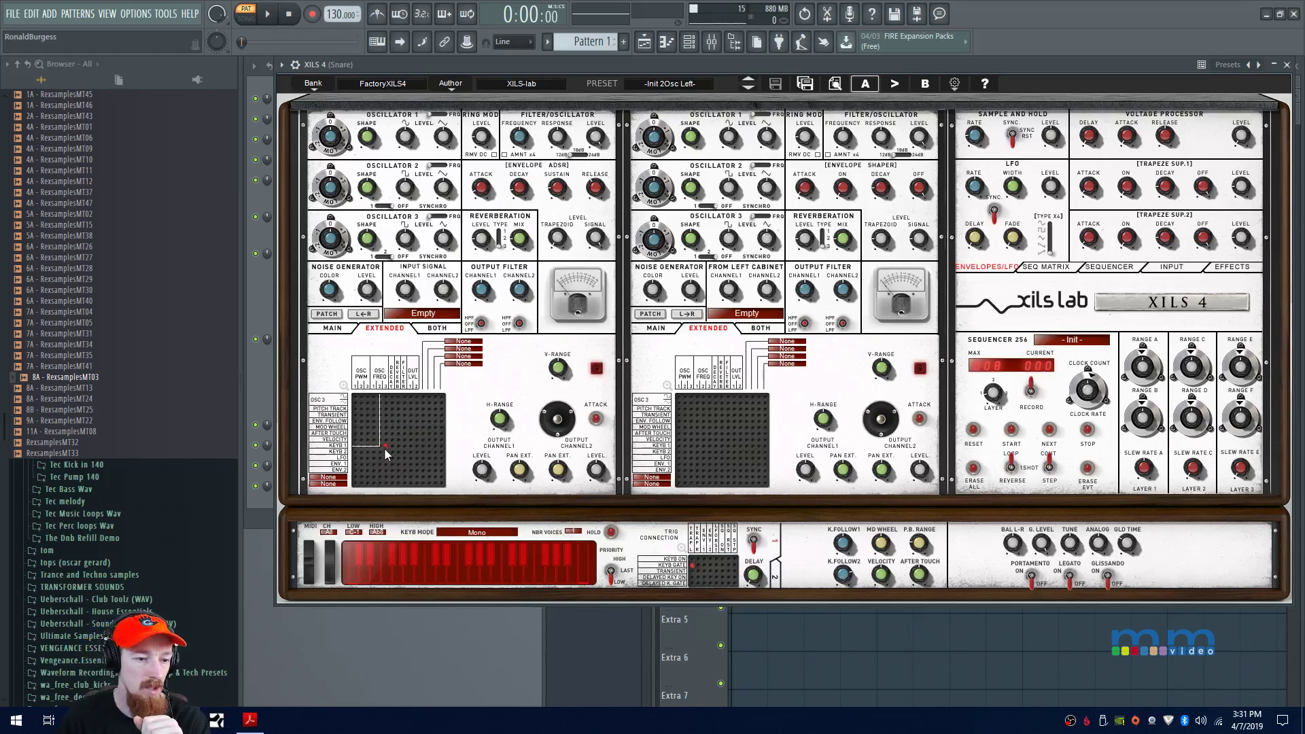
drag(386, 454, 353, 459)
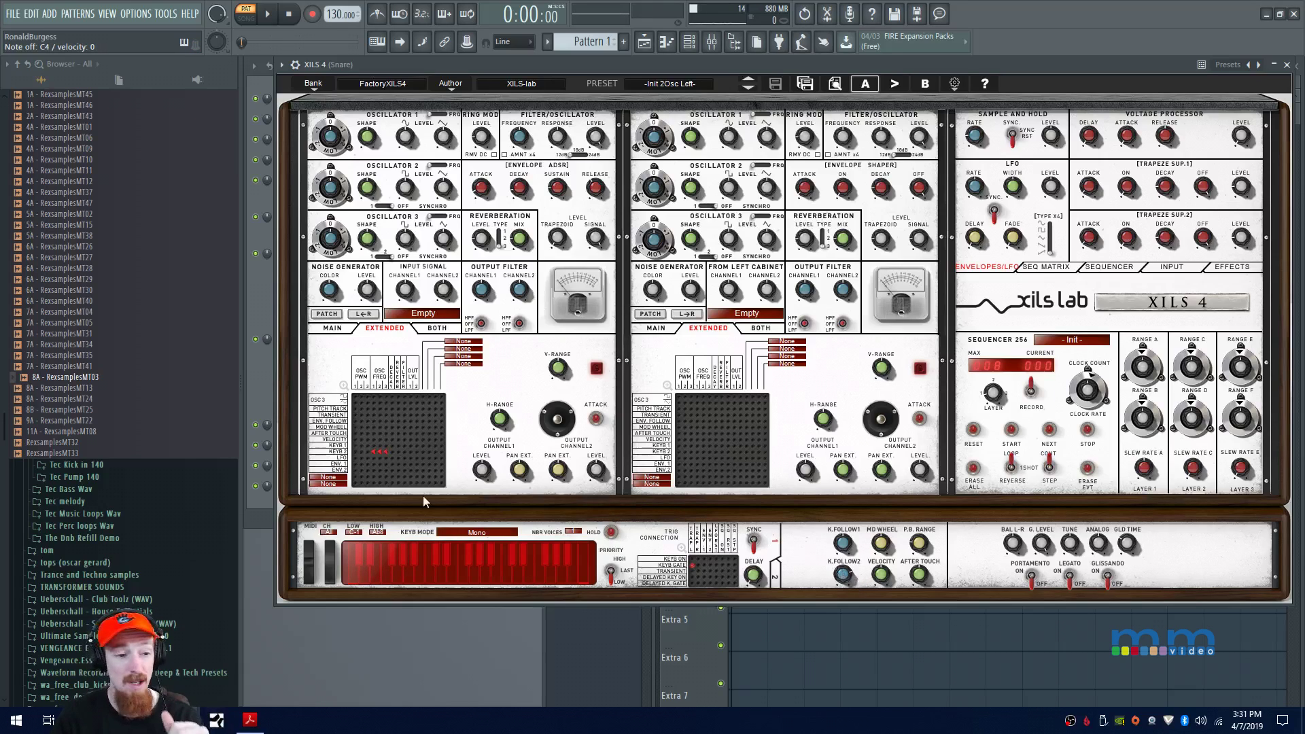
Move the Osc Freq 1, 2 and 3 pins back to Keyb 1 in the left cabinet's extended matrix and play a test note.
click(379, 447)
click(385, 448)
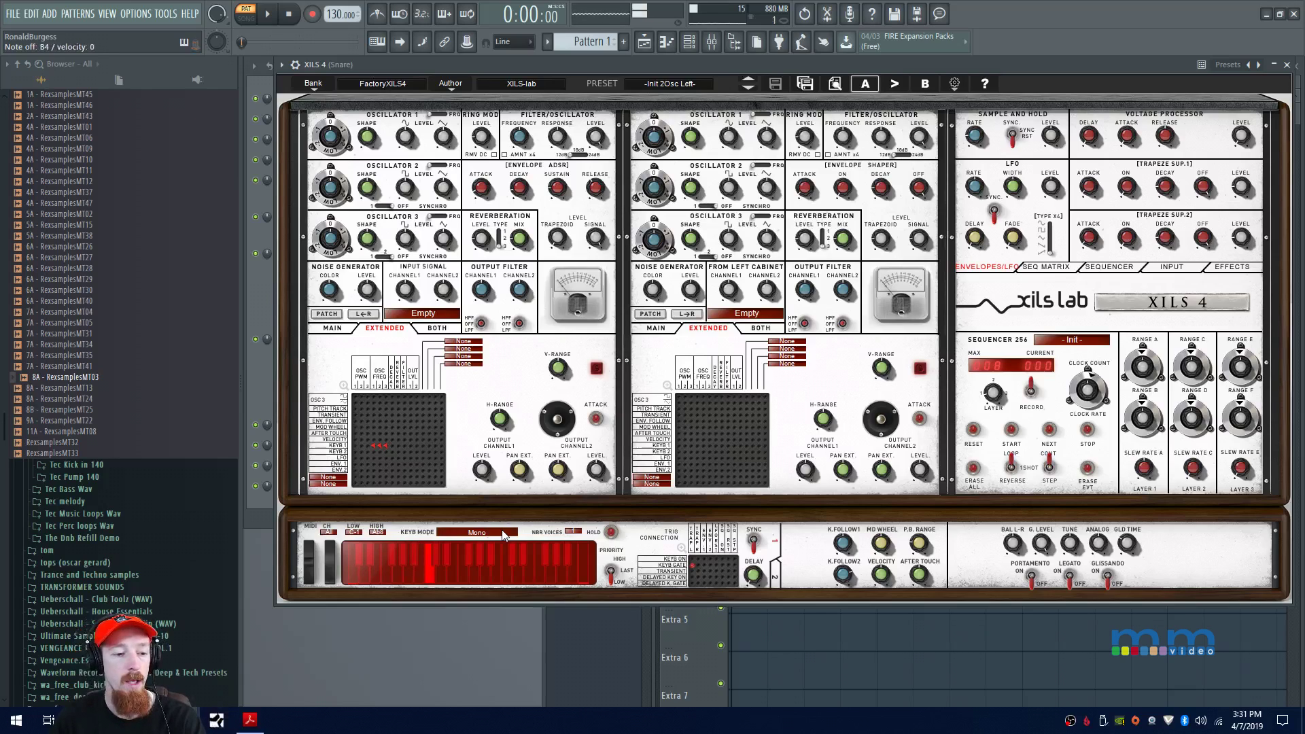
click(425, 579)
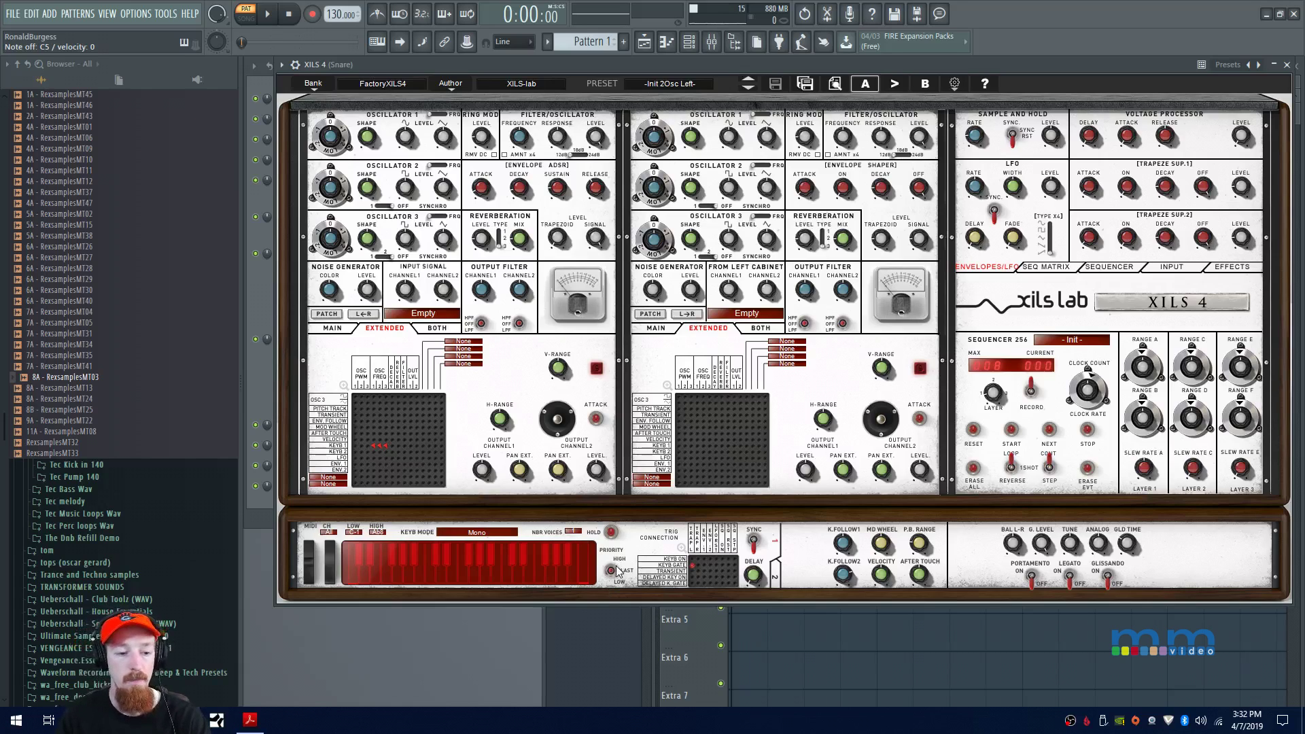
Set the note priority to Low and the keyboard mode to Reset Poly.
click(613, 572)
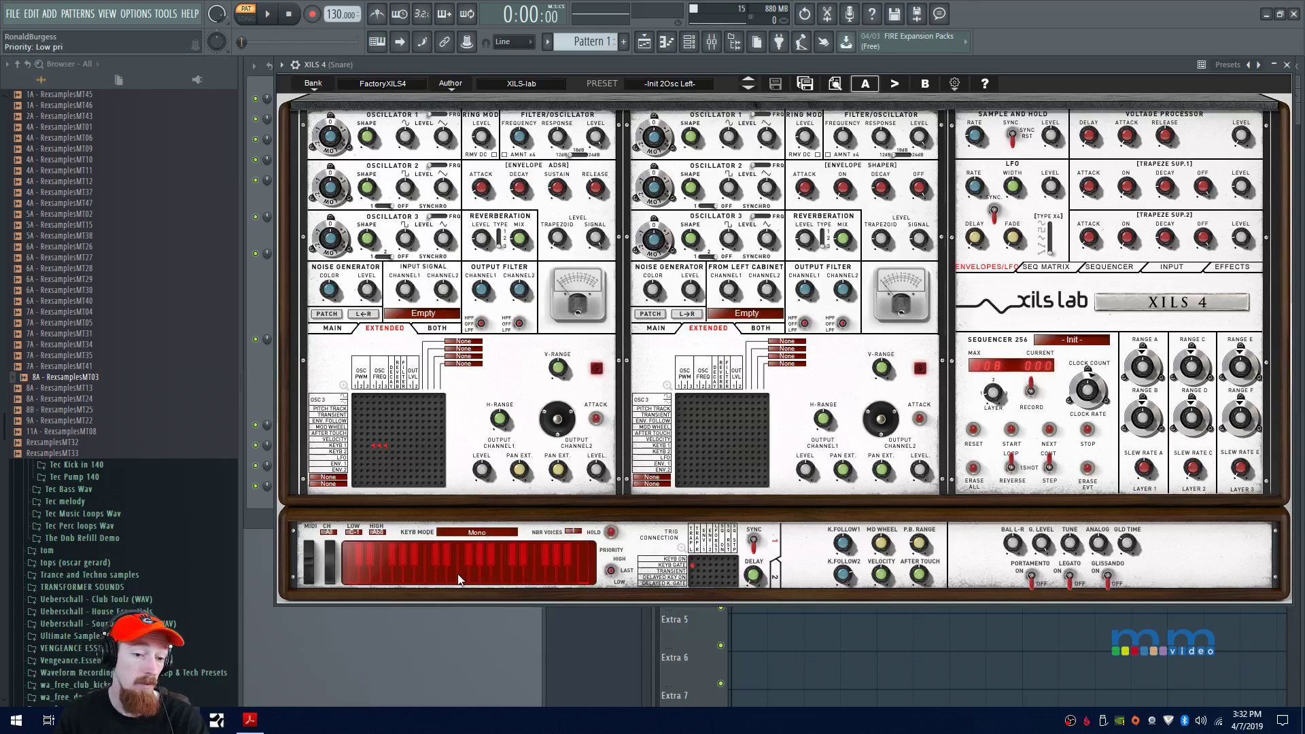
click(467, 539)
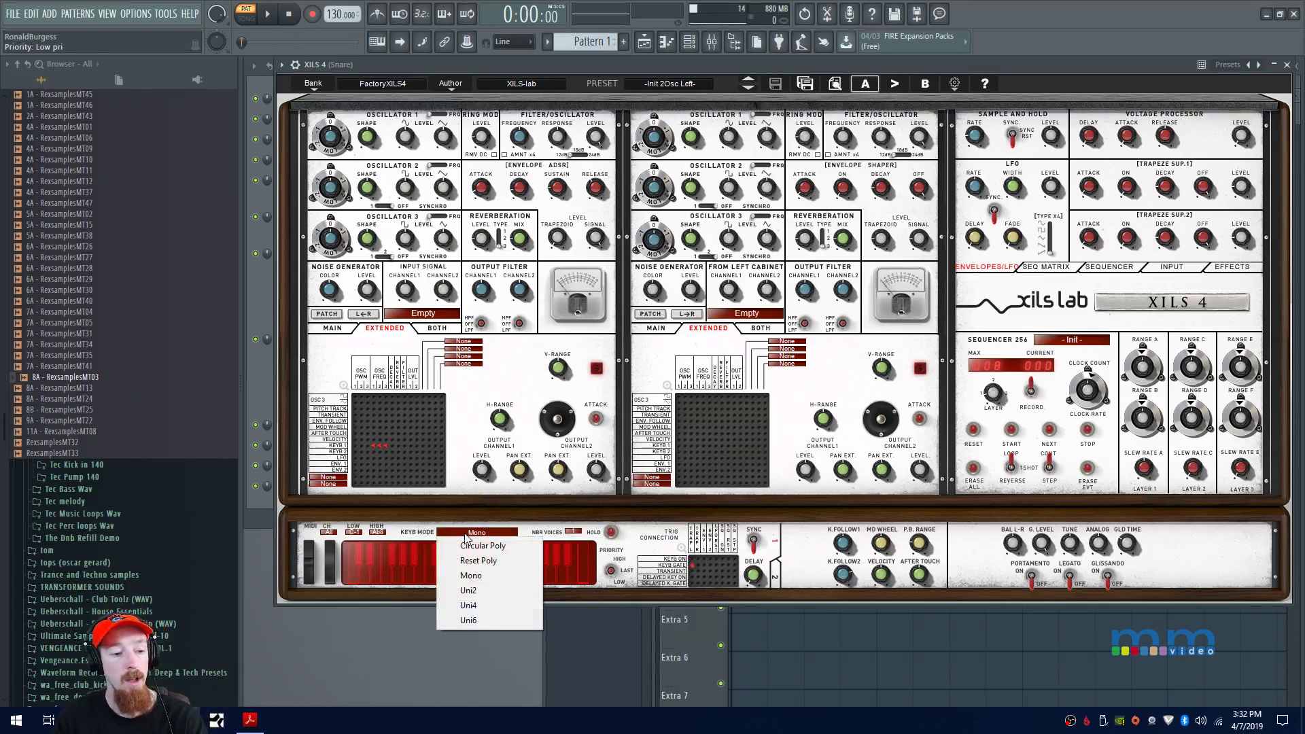
click(495, 565)
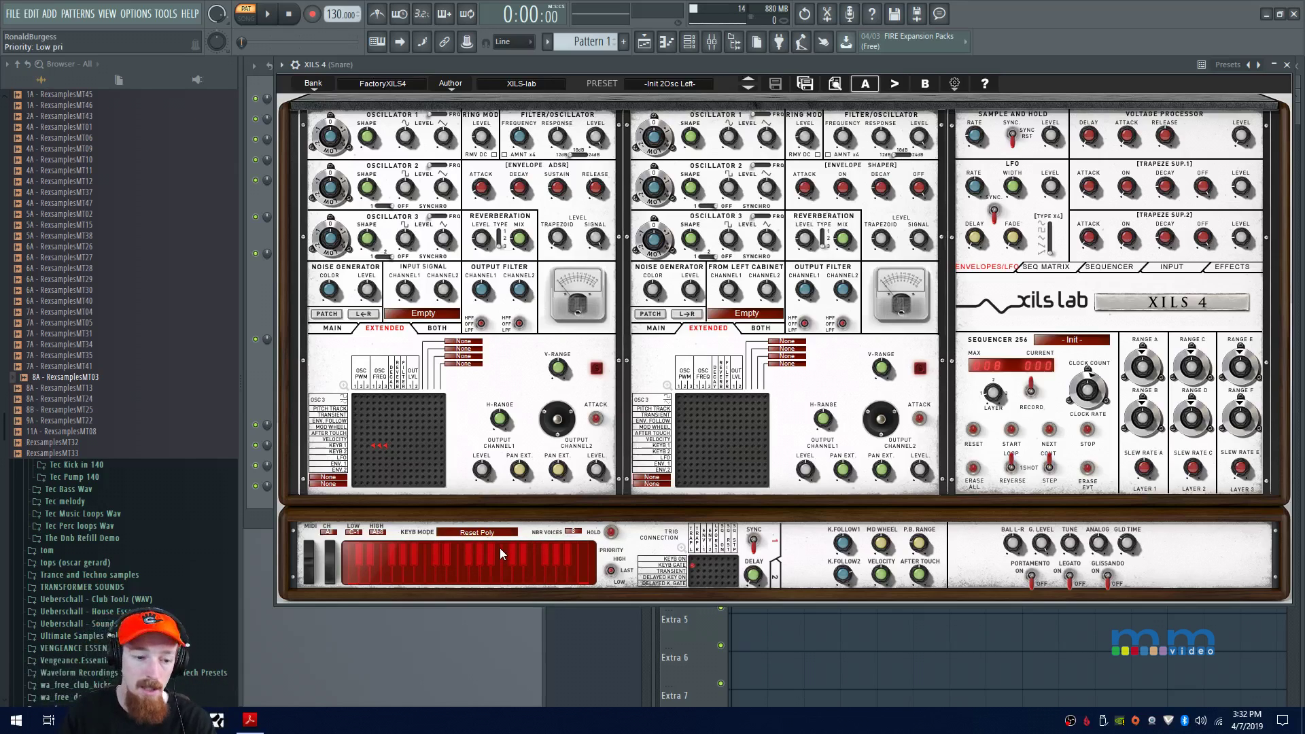
click(500, 534)
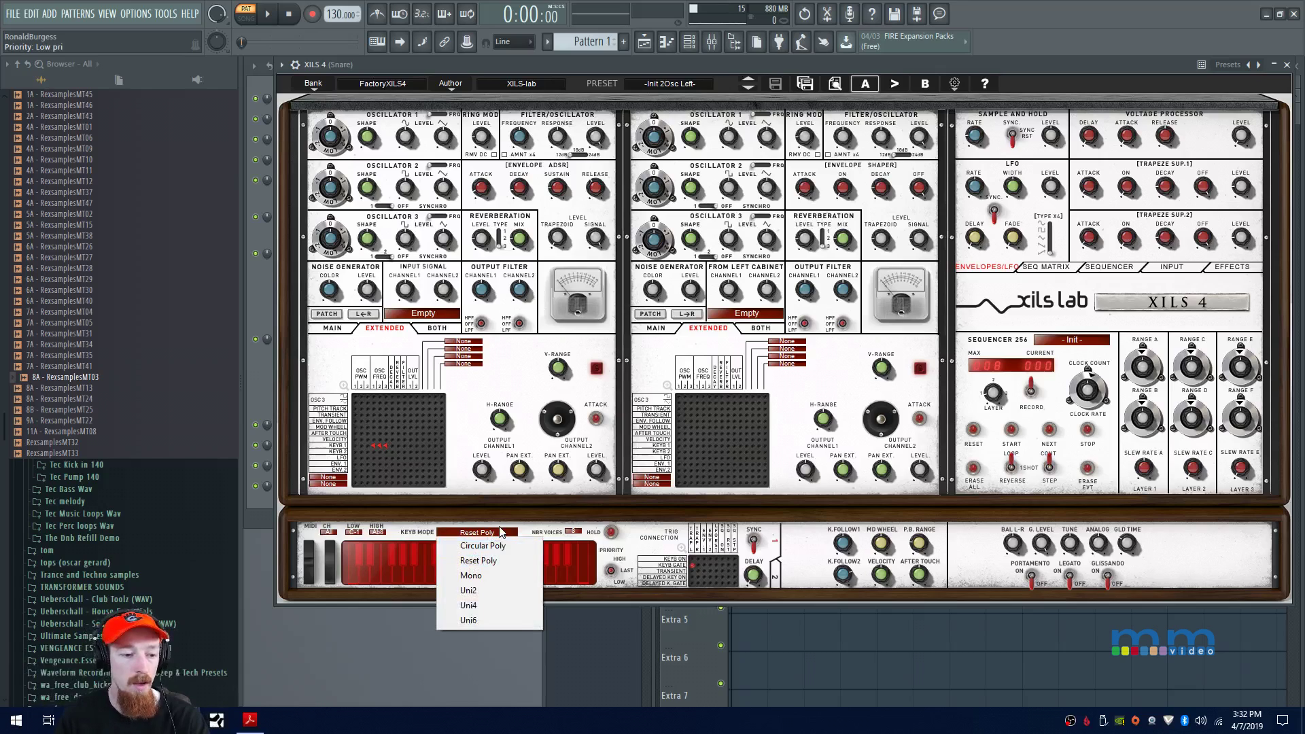
click(501, 533)
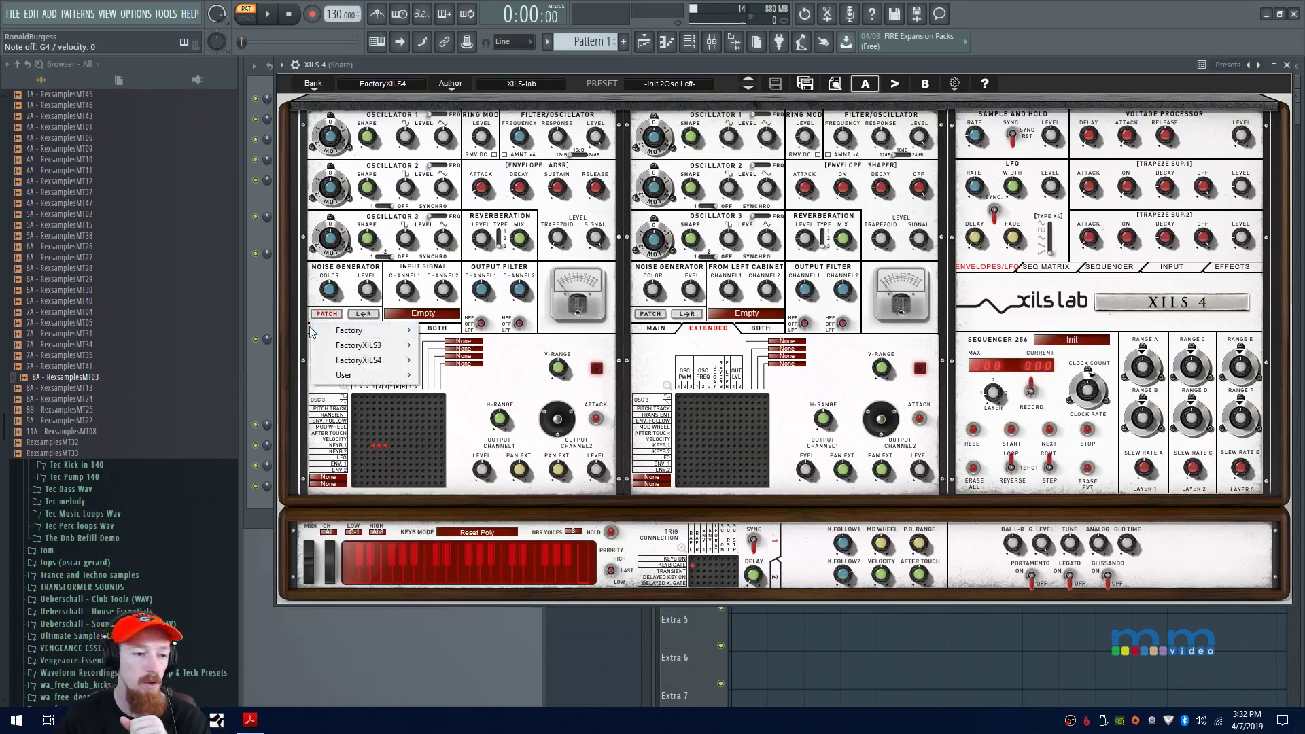
Show the left cabinet's main matrix and set the Reverb effect's input to Left+Right.
click(324, 331)
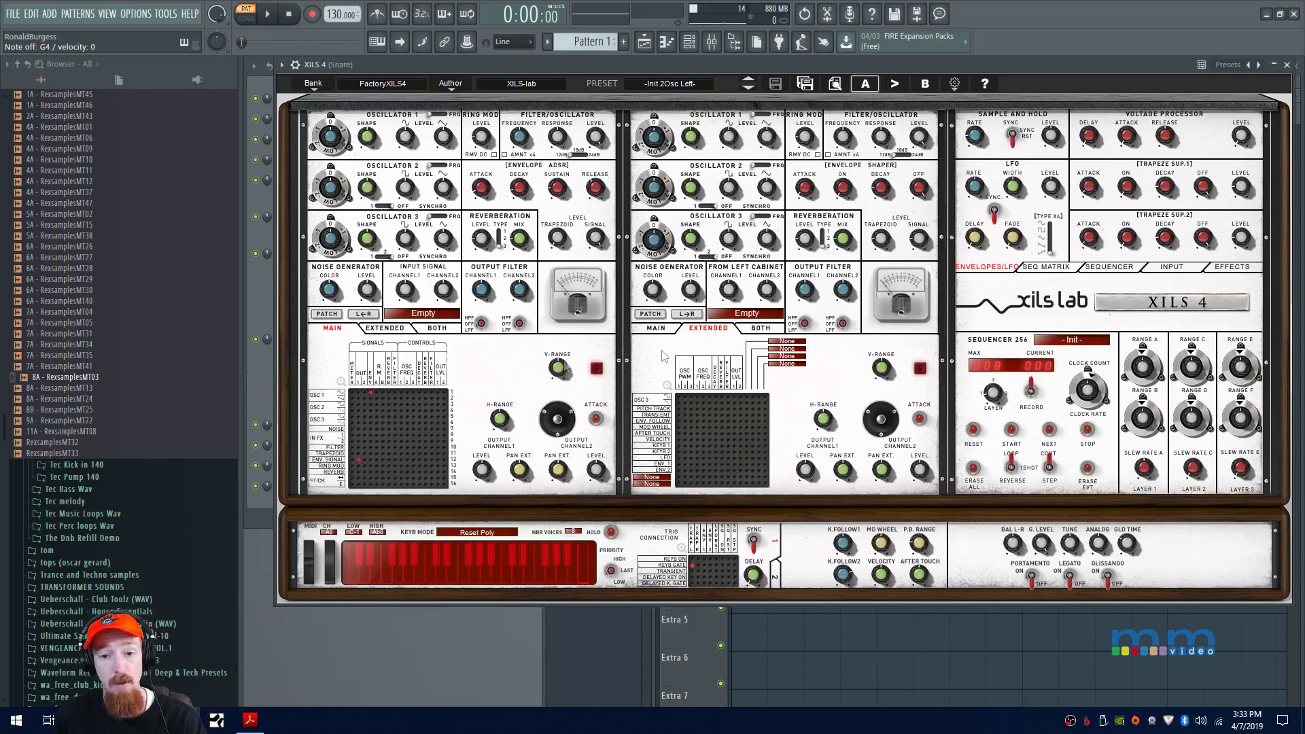
click(1243, 271)
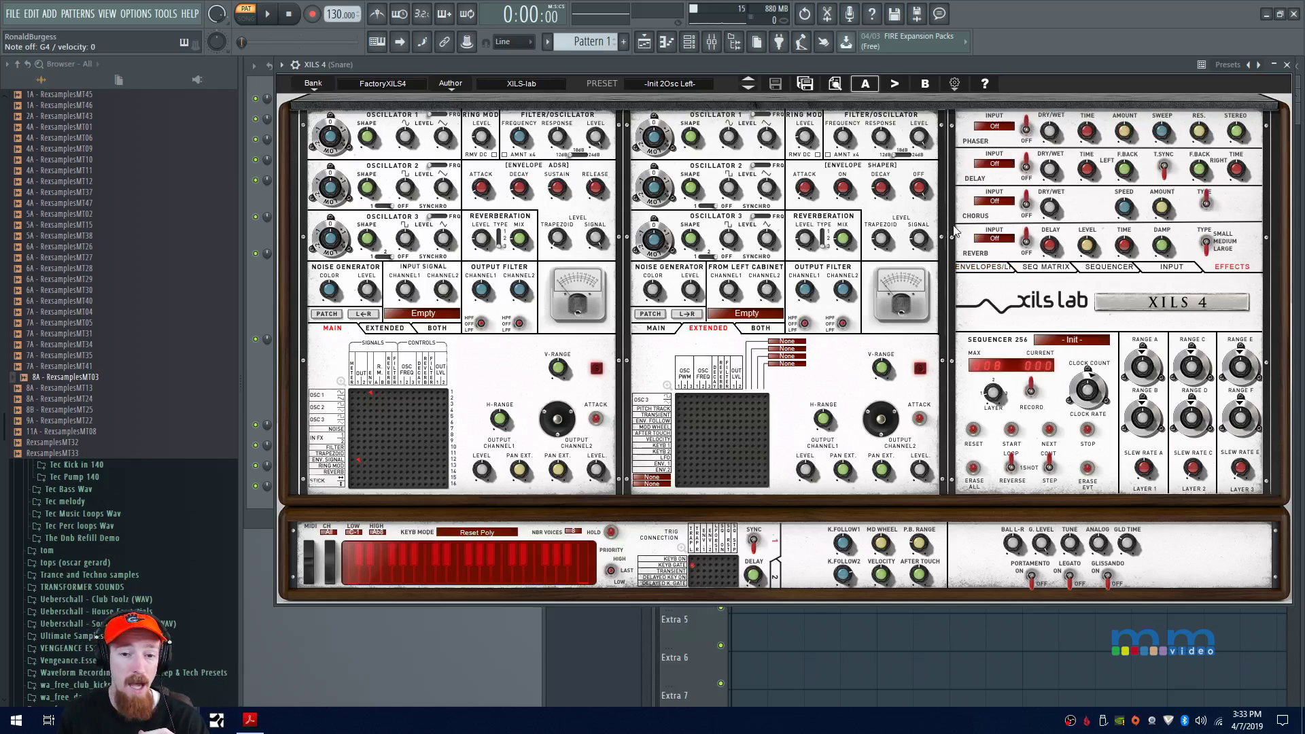
click(994, 239)
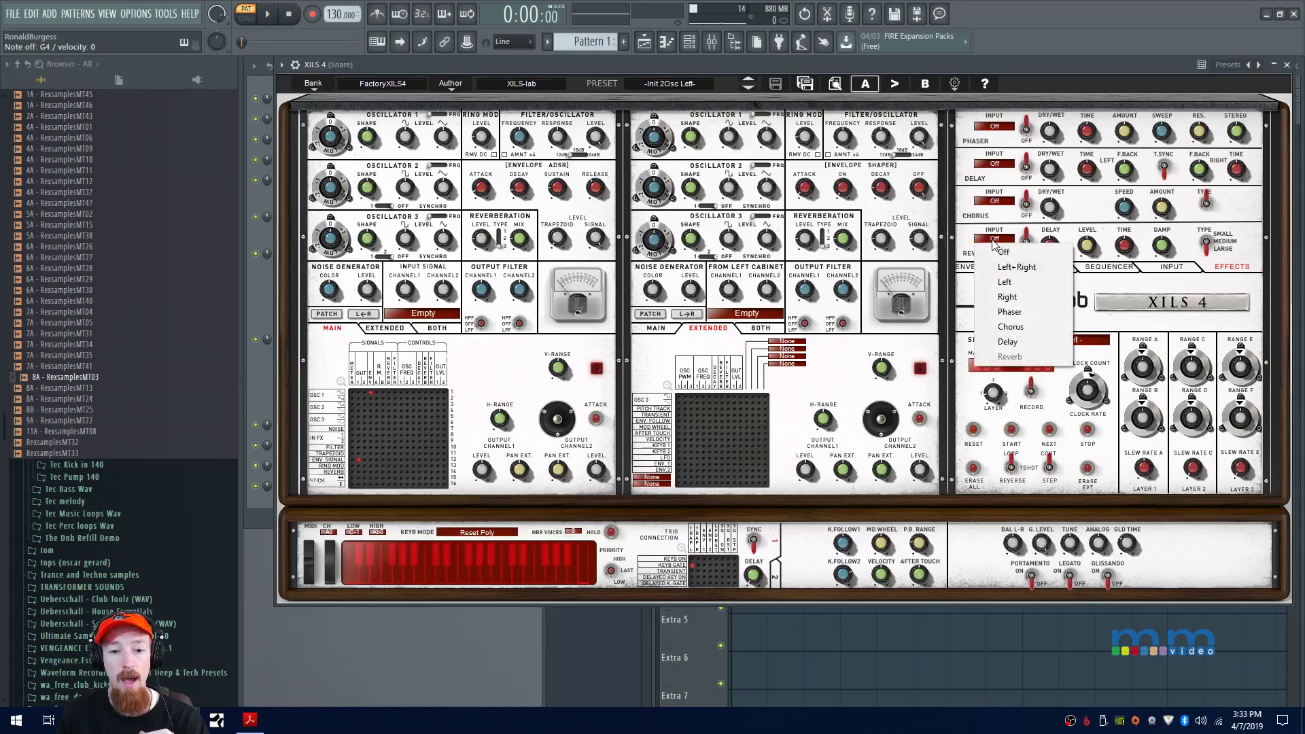
click(1017, 267)
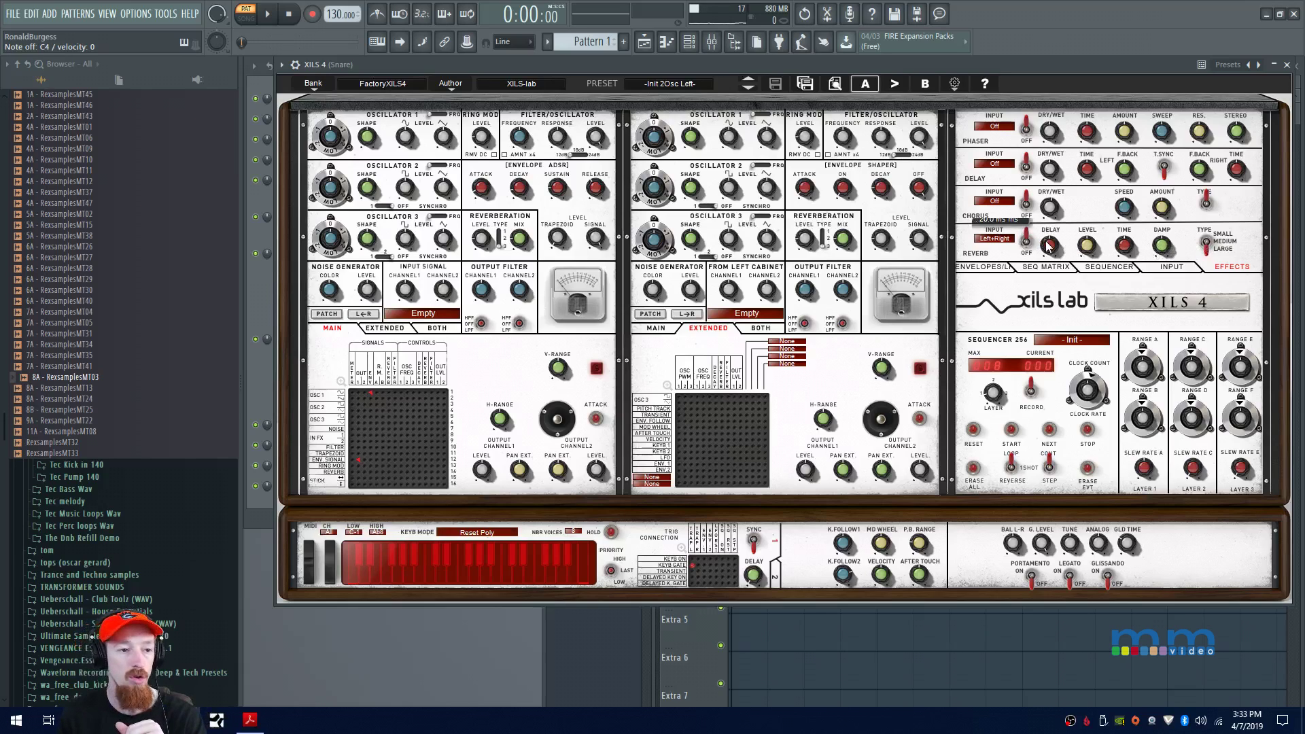
Set the Reverb effect's type to Large and toggle its on/off switch.
mouse_move(1088, 248)
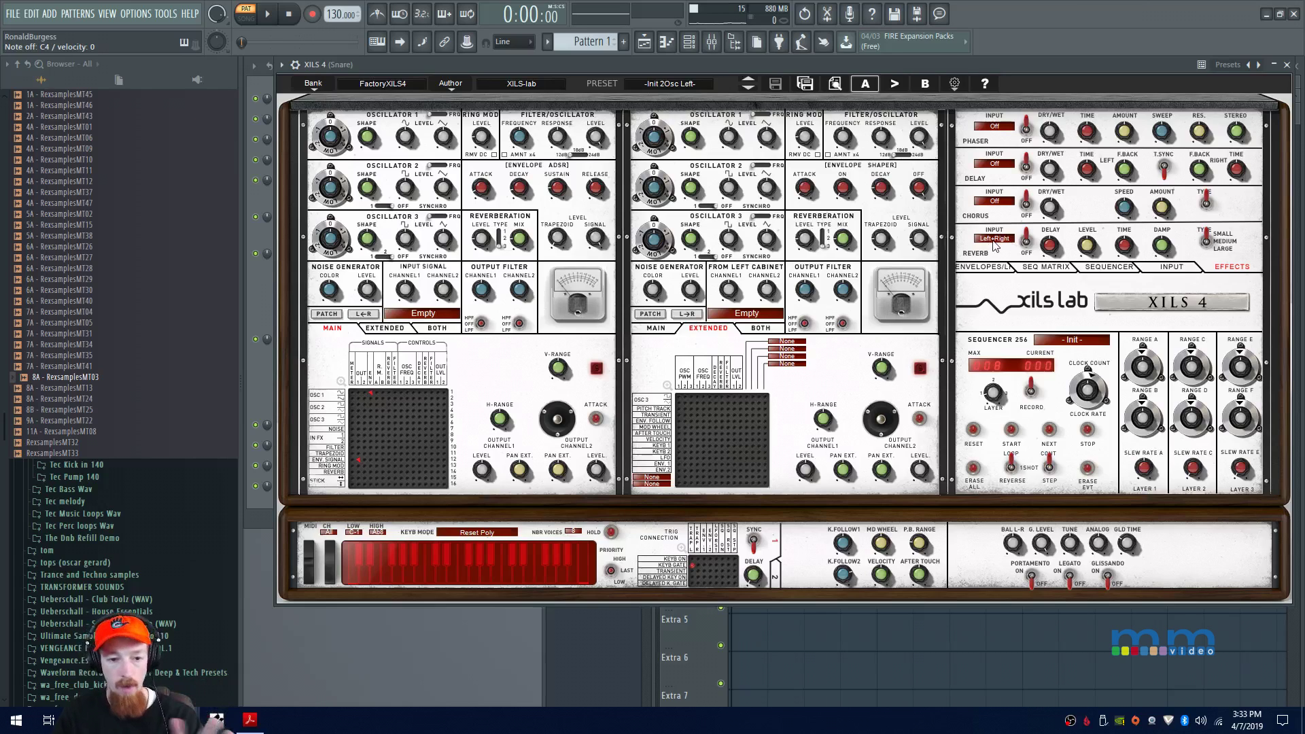
click(1214, 255)
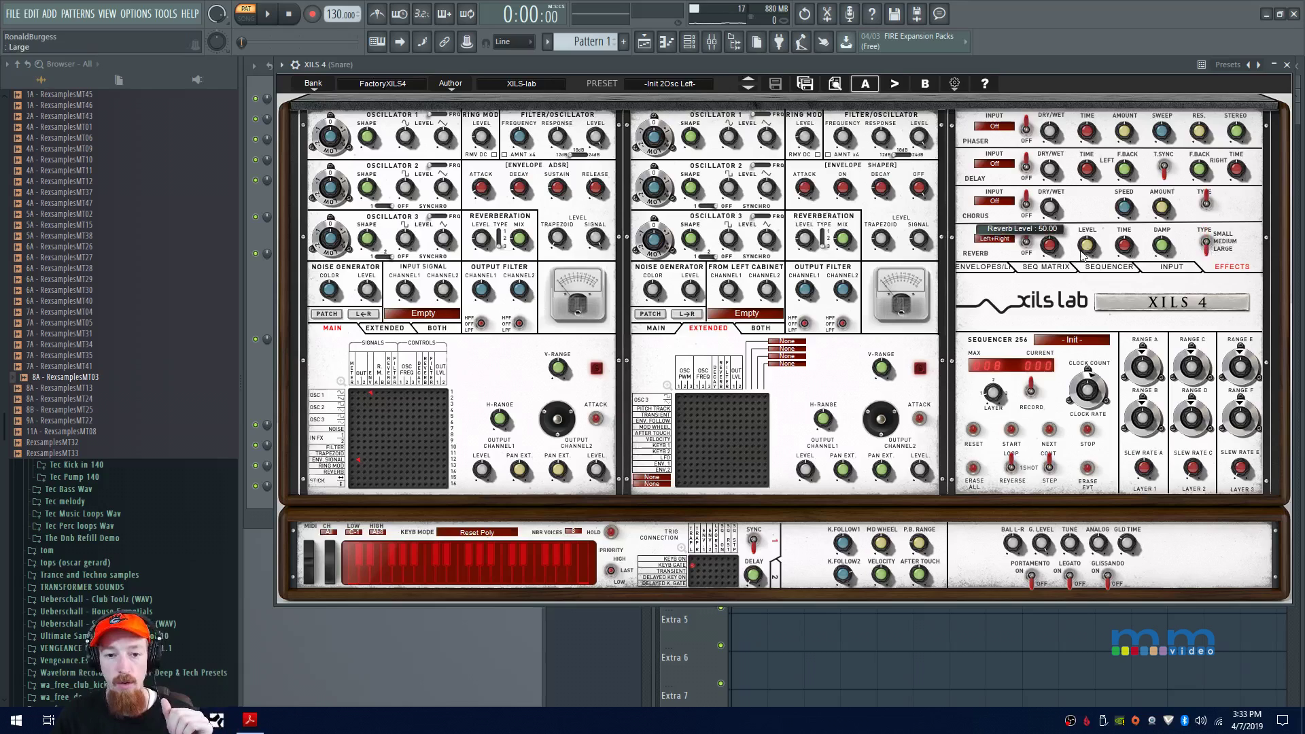
click(1030, 249)
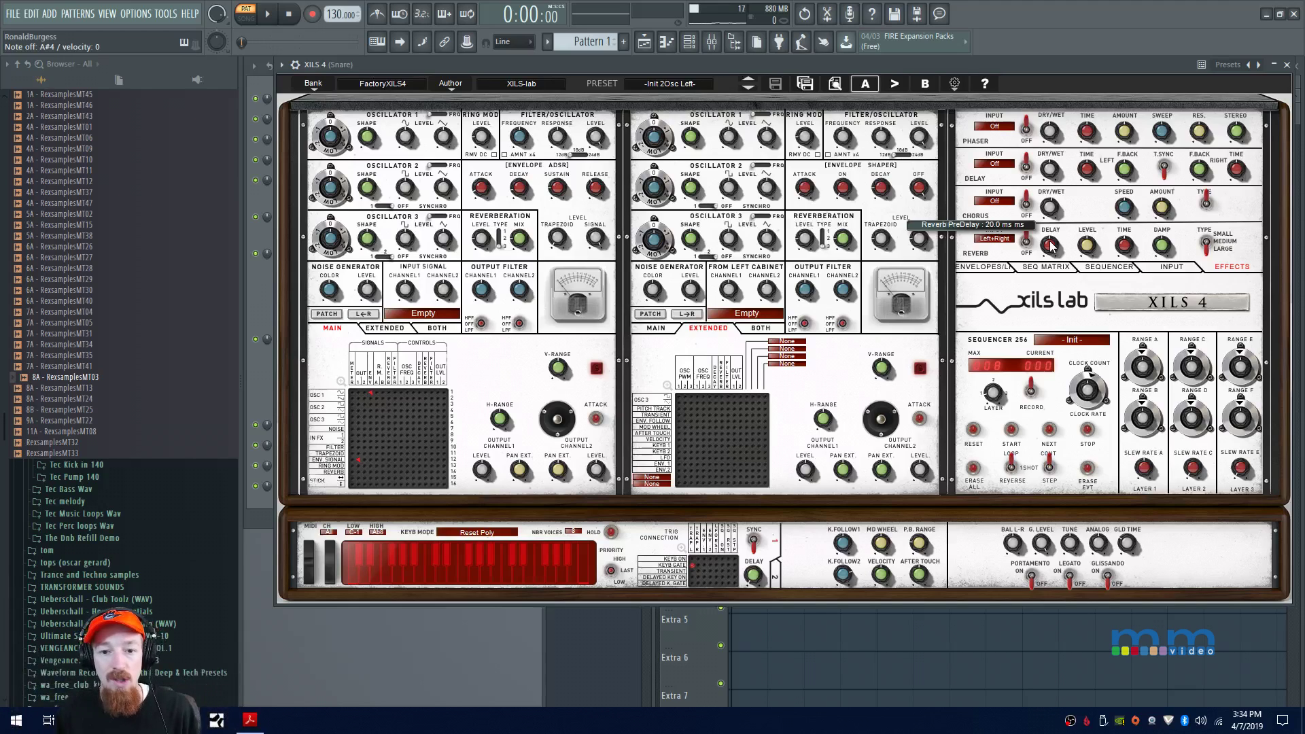
Adjust the reverb pre-delay, trying 220 ms and 48 ms.
scroll(1050, 246, up, 13)
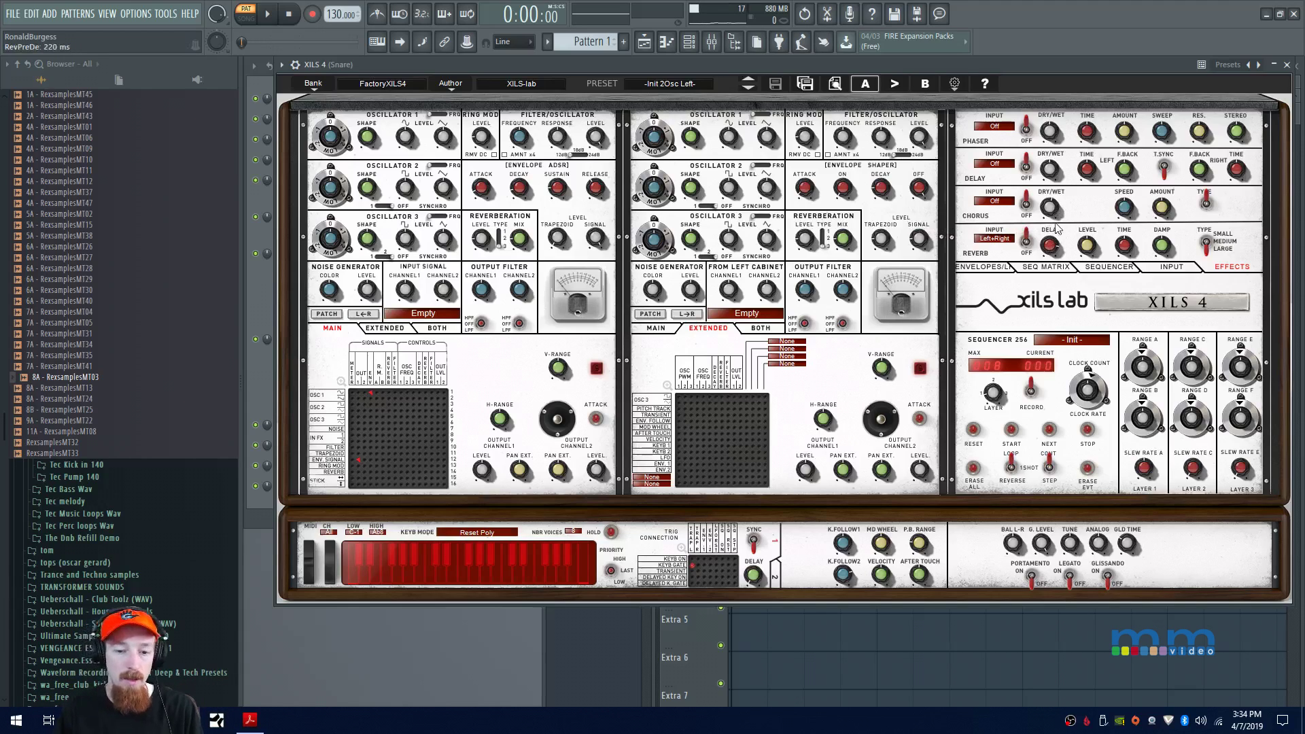
drag(1050, 257, 1052, 269)
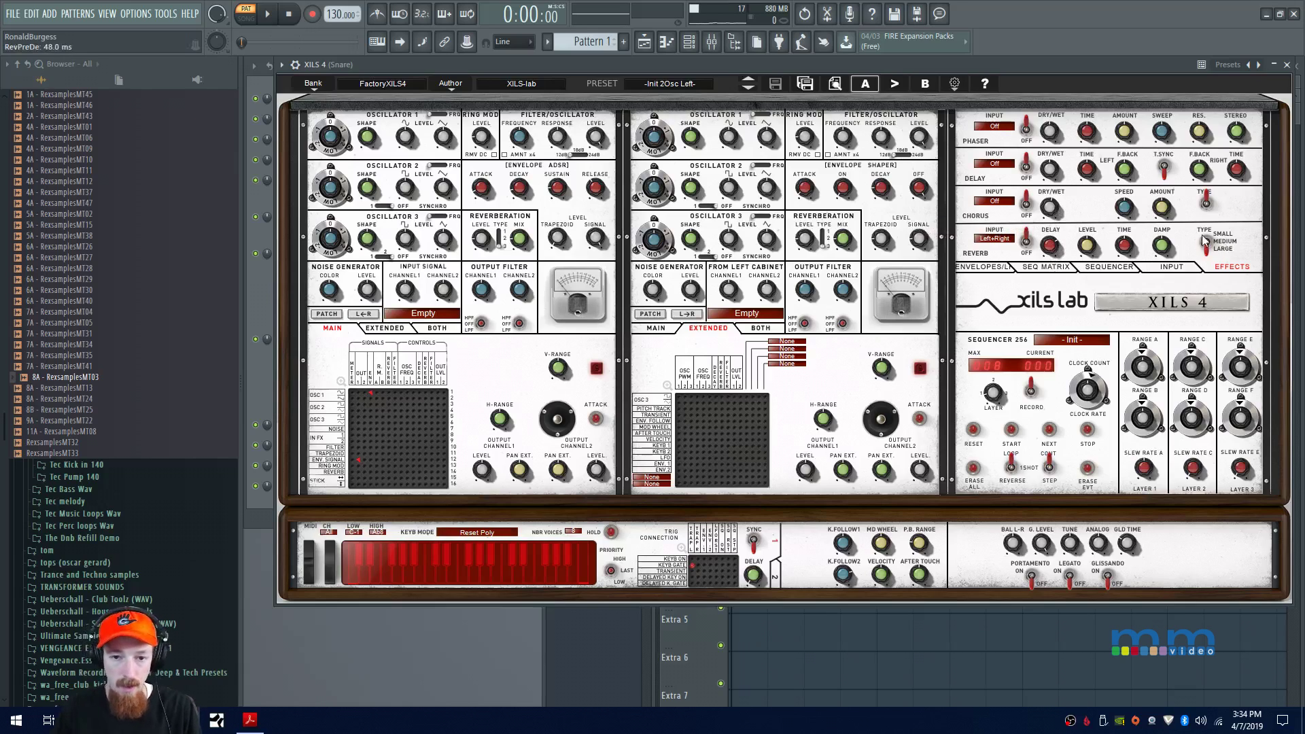
drag(1055, 249, 1065, 231)
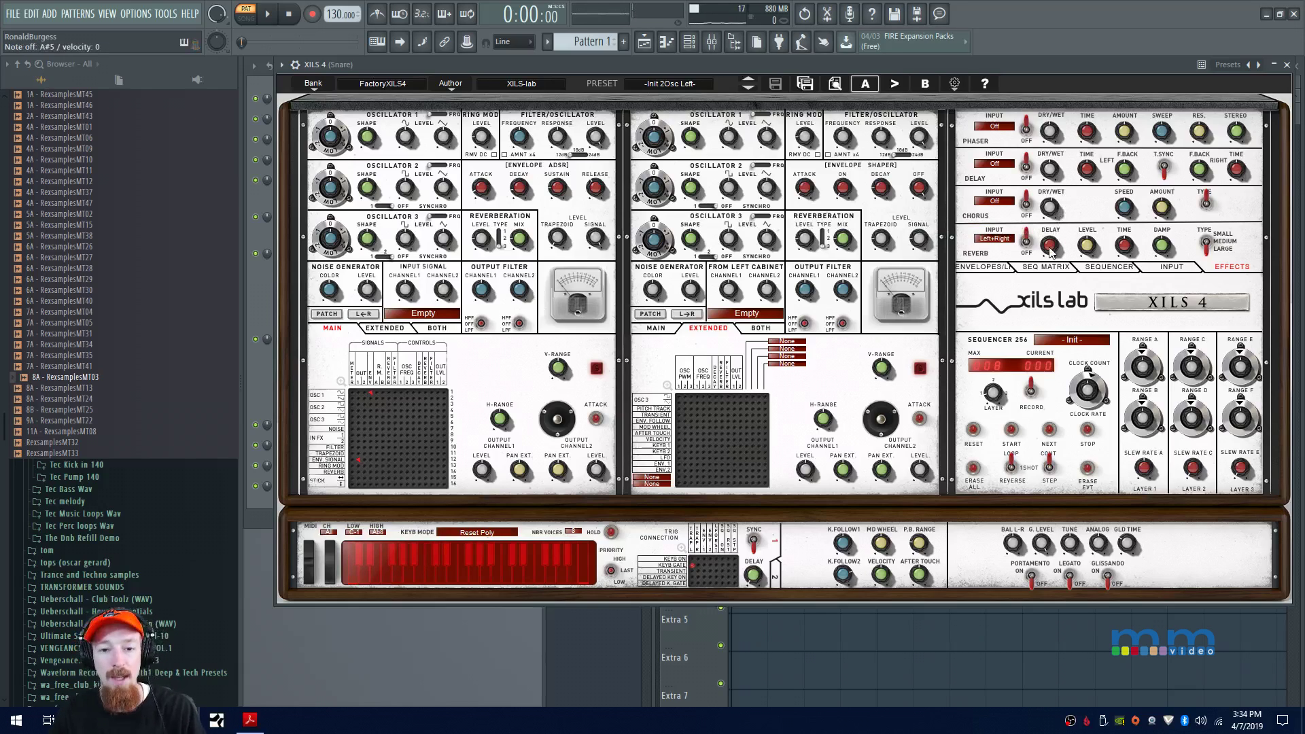
Vary the reverb level and time, returning both to 50.00.
mouse_move(1085, 254)
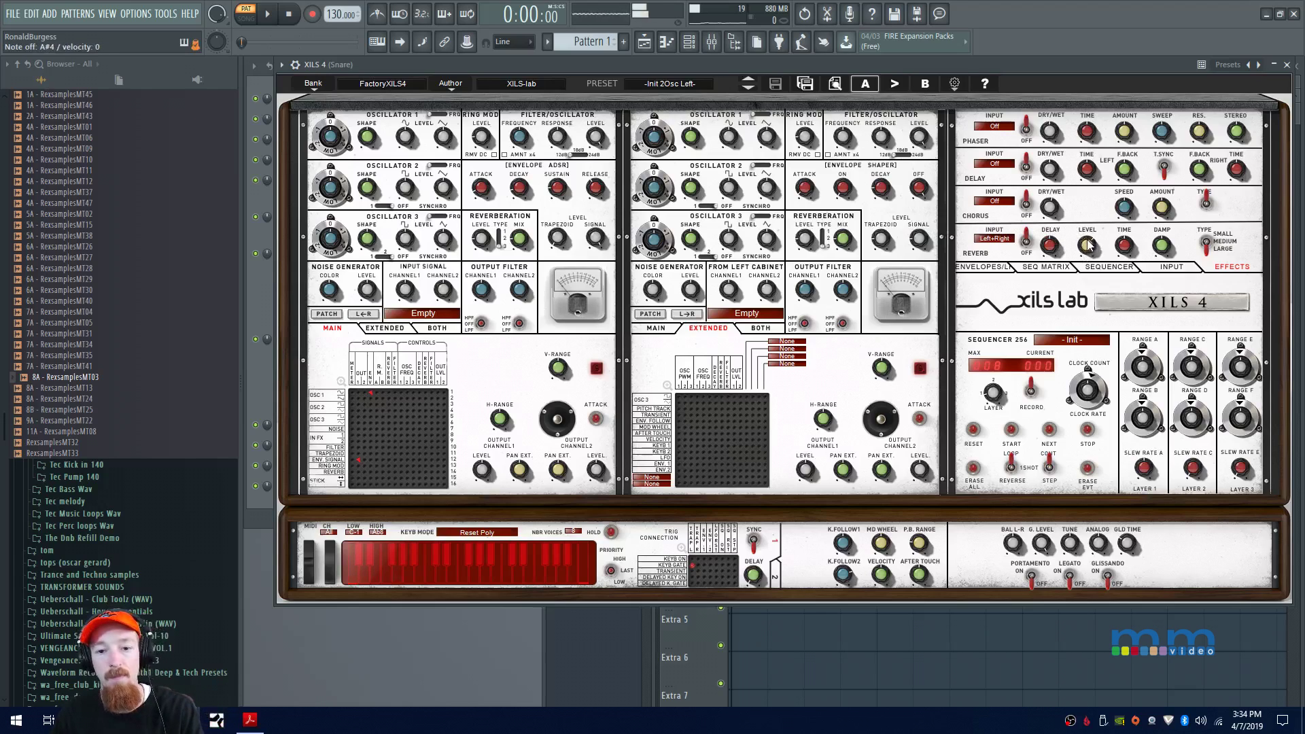
drag(1090, 248, 1095, 317)
mouse_move(1126, 236)
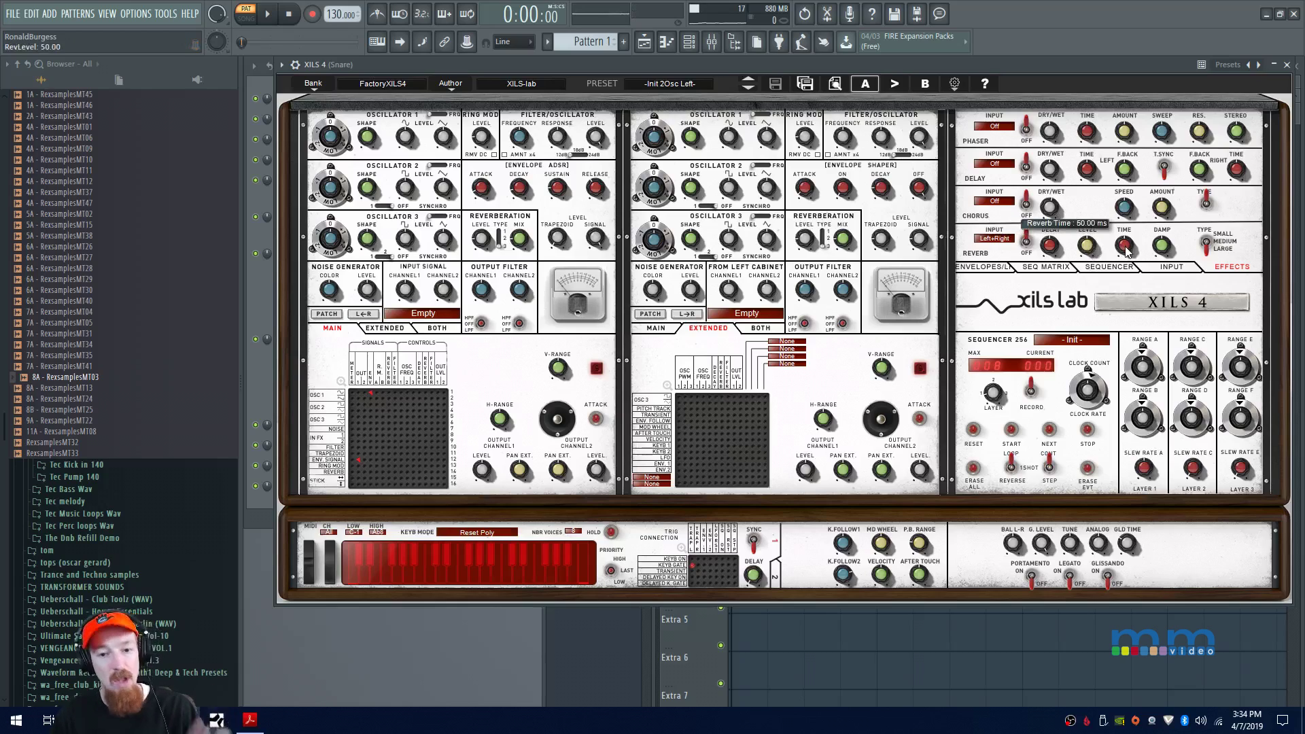
mouse_move(1134, 212)
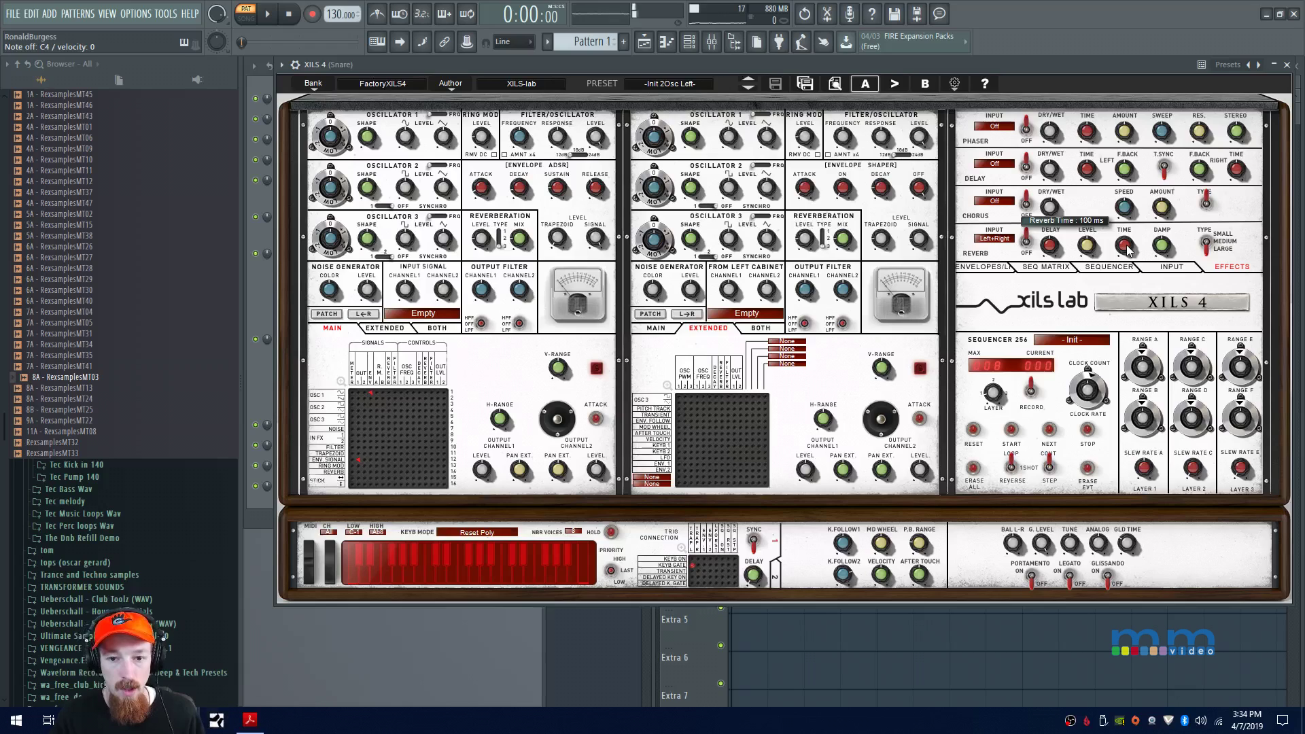
scroll(1126, 249, down, 2)
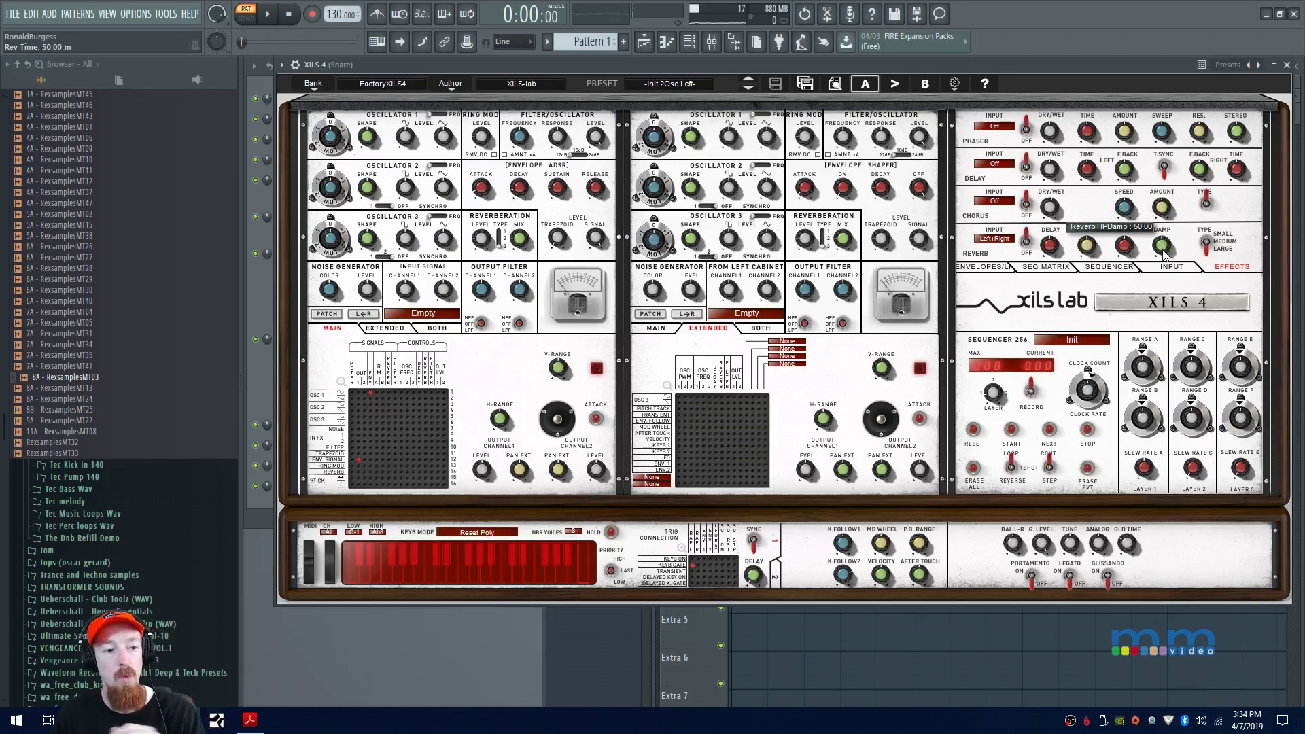
Move Osc 1's Env pin from row 1 to row 2 in the left cabinet's enlarged main matrix and close the enlarged view.
click(341, 382)
drag(642, 295, 641, 304)
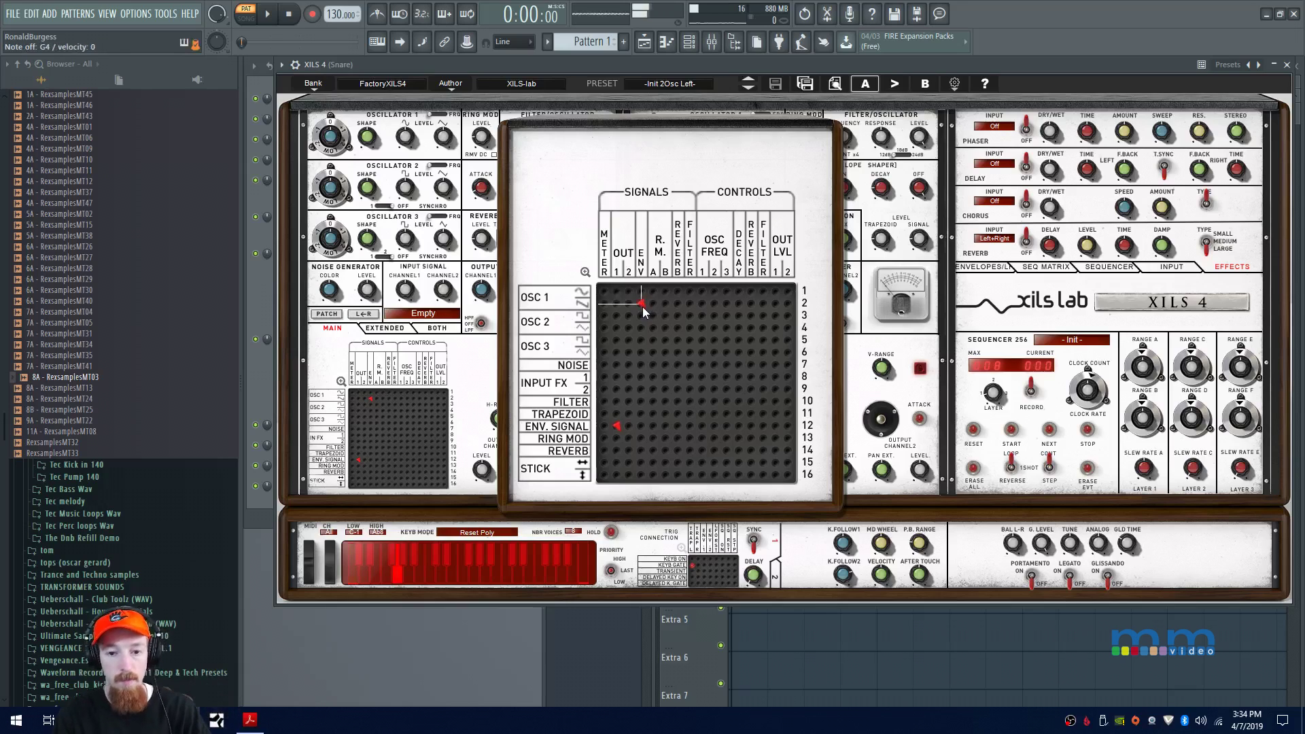
click(549, 230)
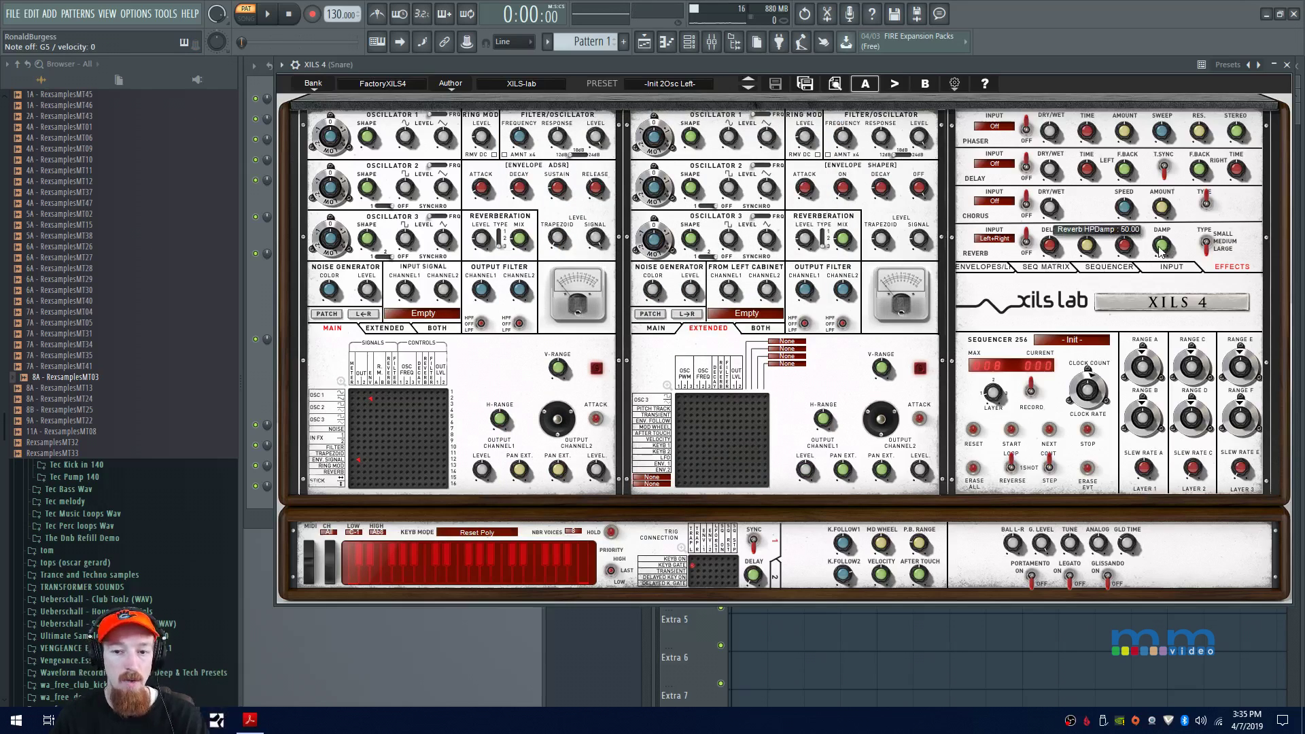
Set the reverb's HP damping to 100.
drag(1163, 257, 1164, 238)
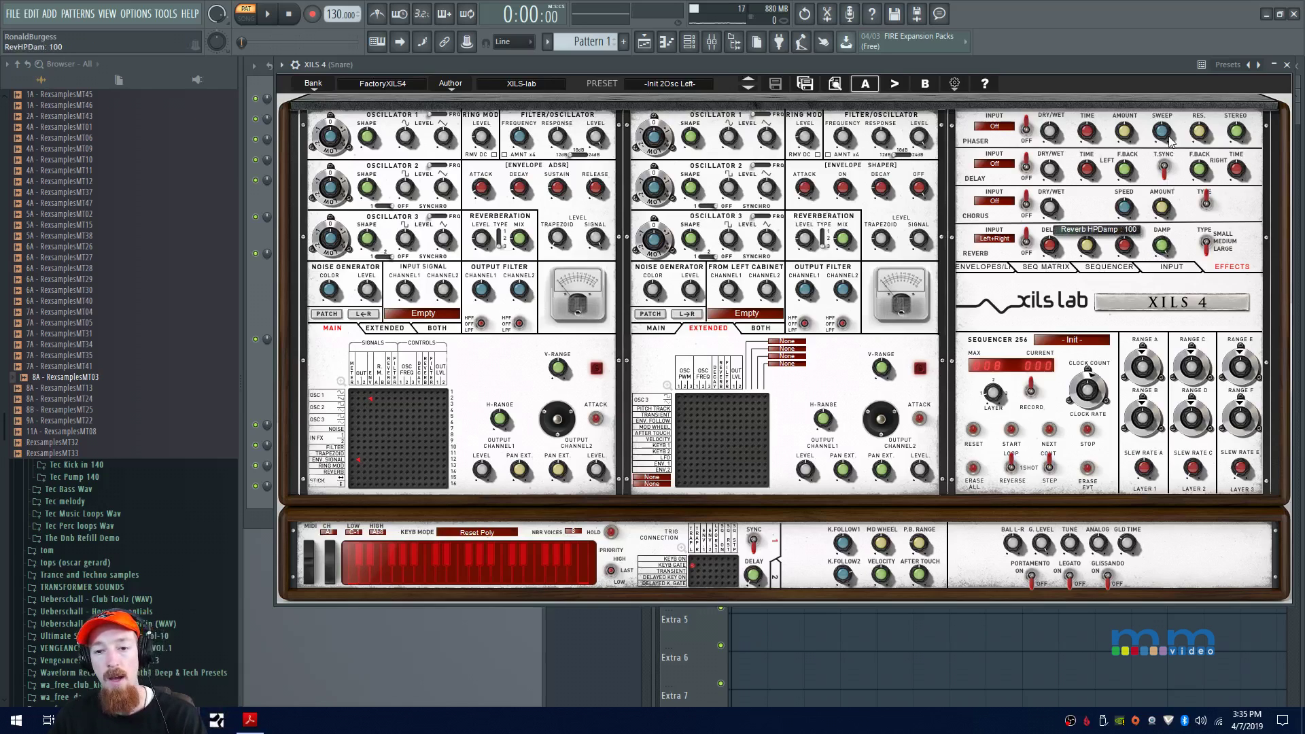